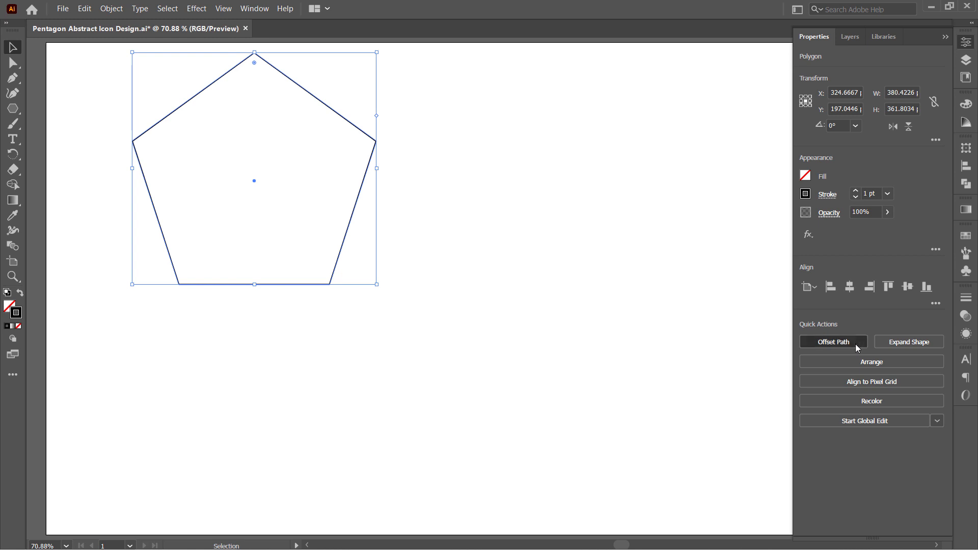
- Offset the pentagon's path by -80 px with Miter joins and a miter limit of 4
{"action": "left_click", "coordinate": [855, 344]}
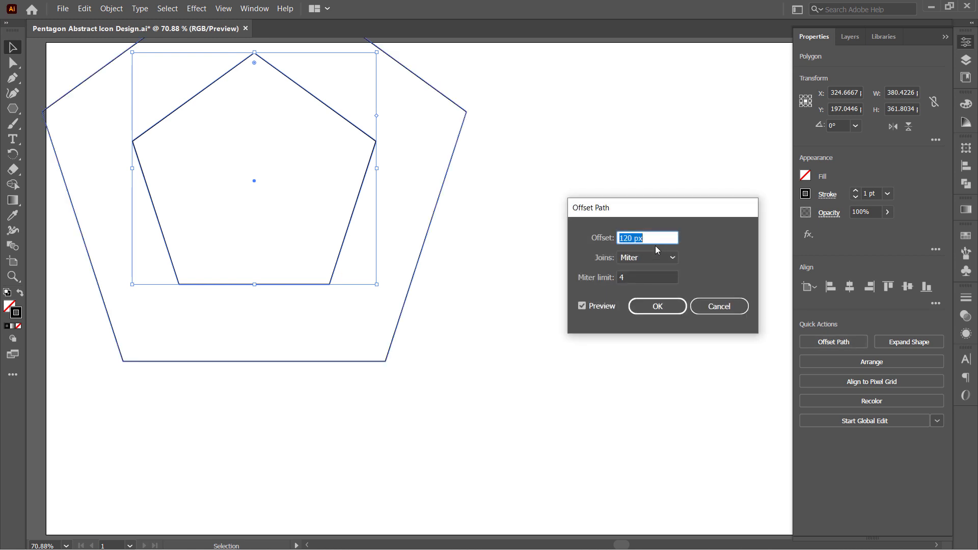
{"action": "type", "text": "-80"}
{"action": "left_click", "coordinate": [649, 275]}
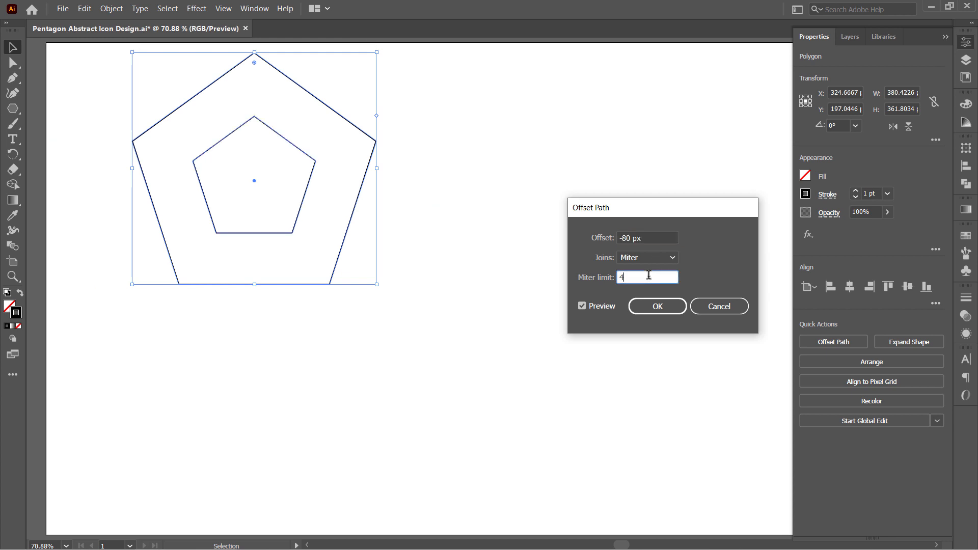
{"action": "left_click", "coordinate": [655, 308]}
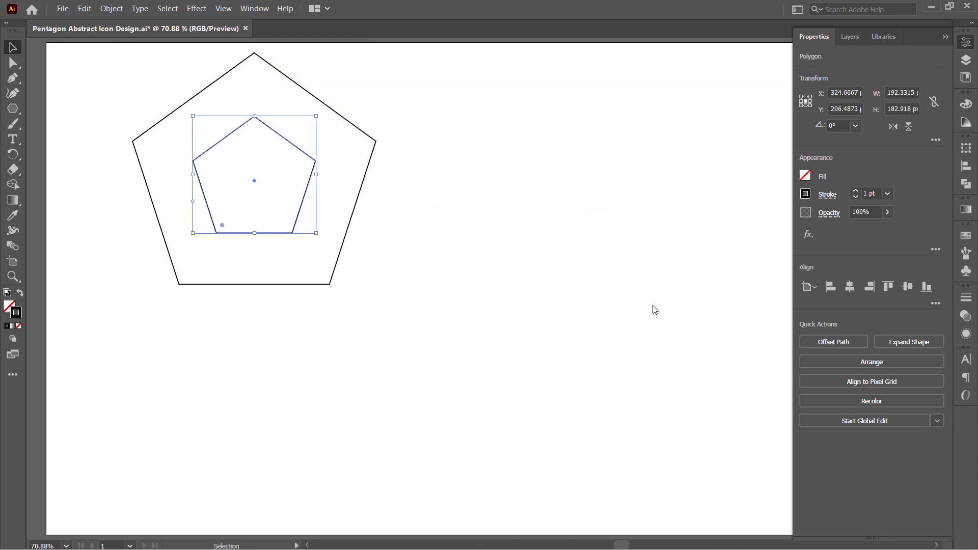
{"action": "left_click", "coordinate": [945, 37]}
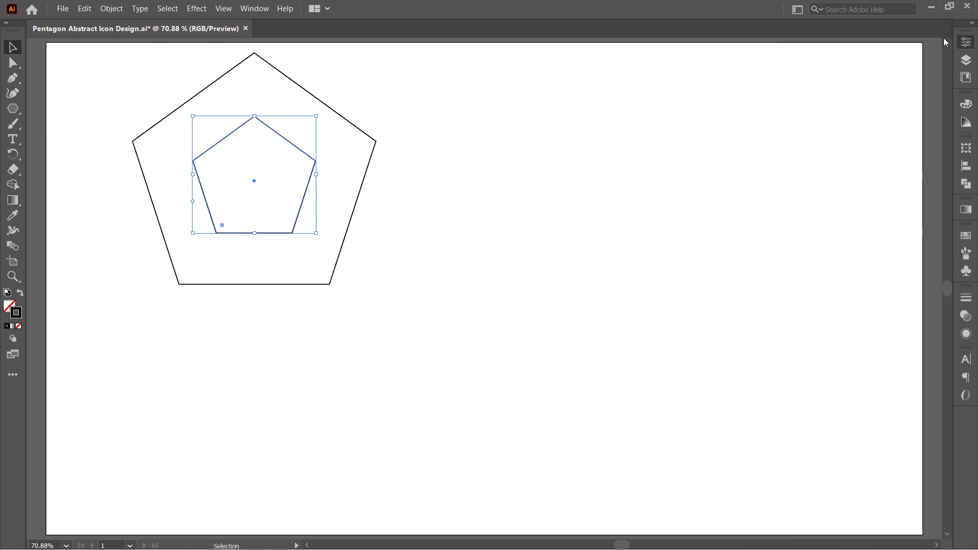
{"action": "left_click", "coordinate": [554, 185]}
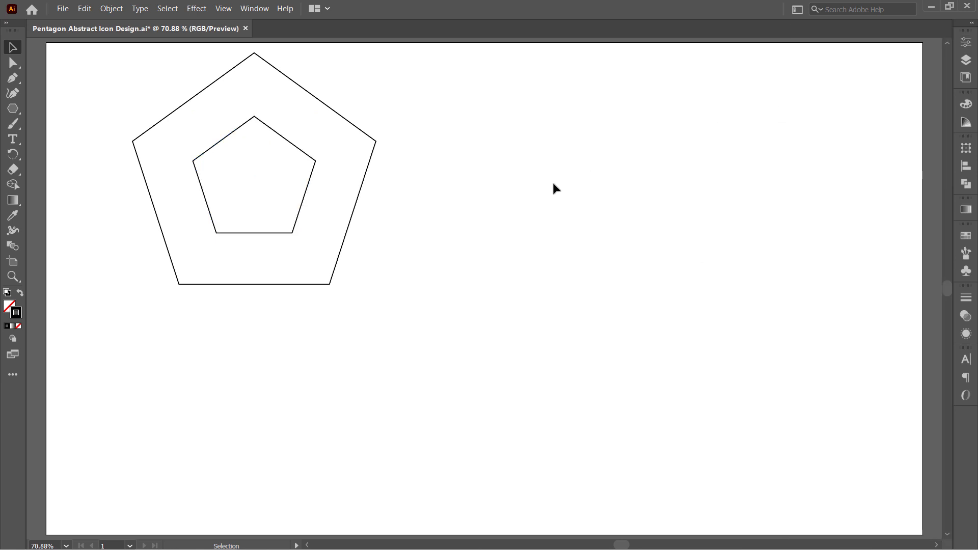
- Round the corners of the outer pentagon with a 70 px radius
{"action": "left_click", "coordinate": [313, 96]}
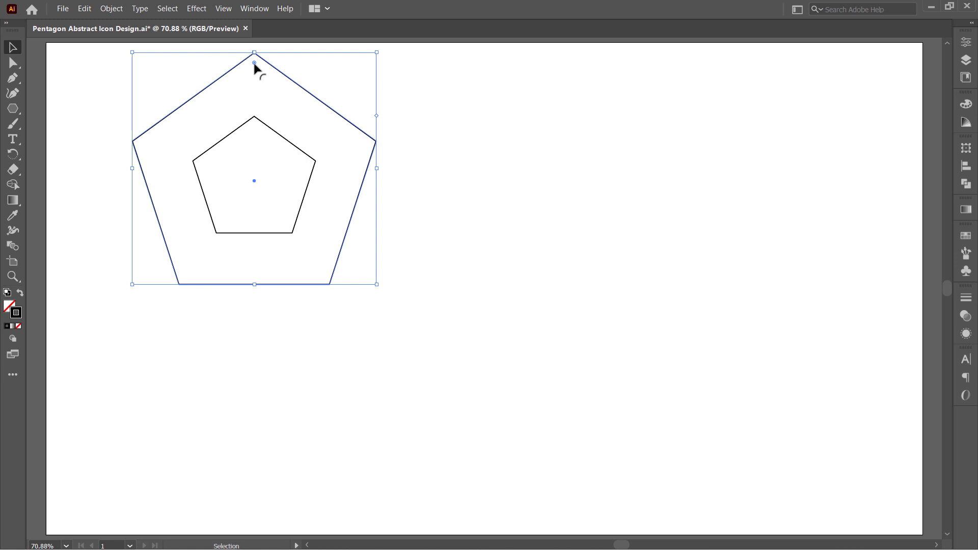
{"action": "key", "text": "shift+F8"}
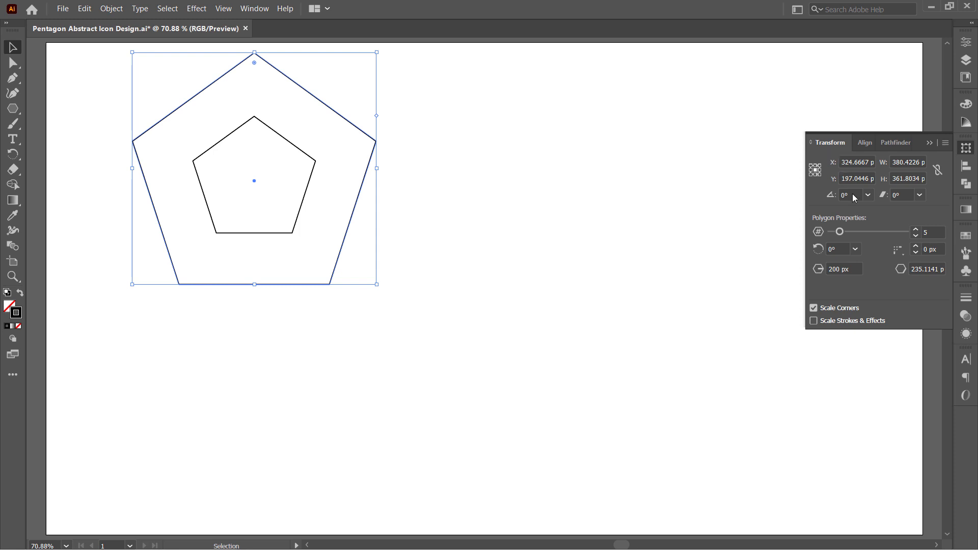
{"action": "left_click", "coordinate": [941, 248]}
{"action": "key", "text": "Return"}
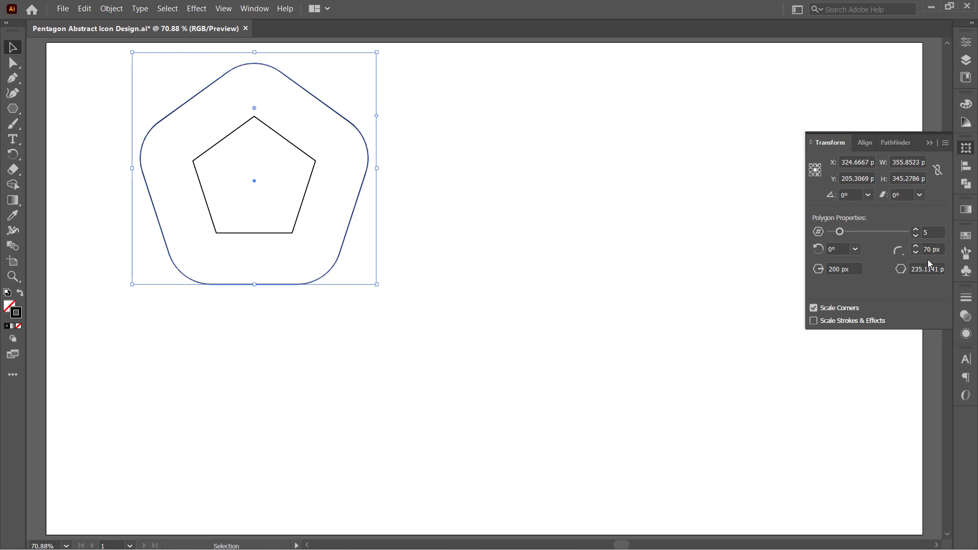
{"action": "left_click", "coordinate": [930, 144]}
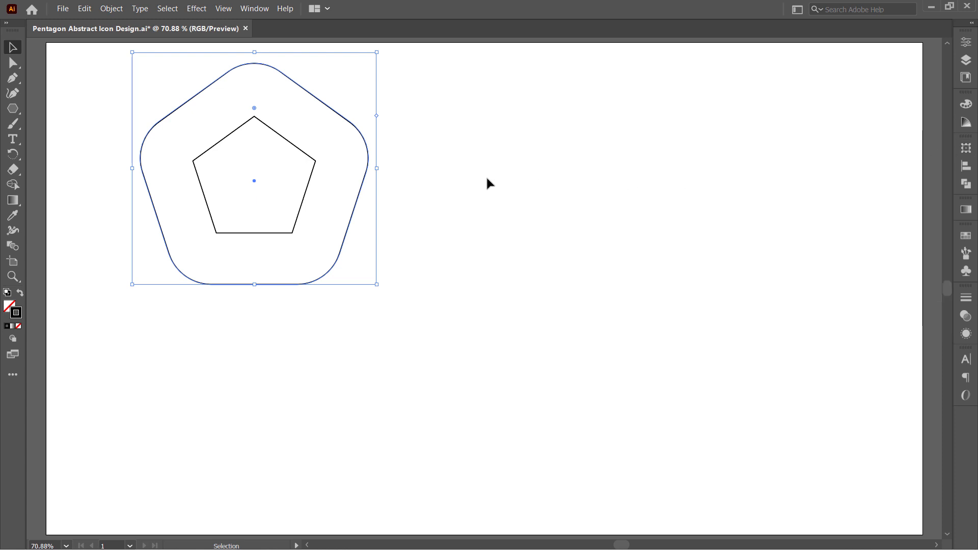
{"action": "left_click", "coordinate": [487, 179]}
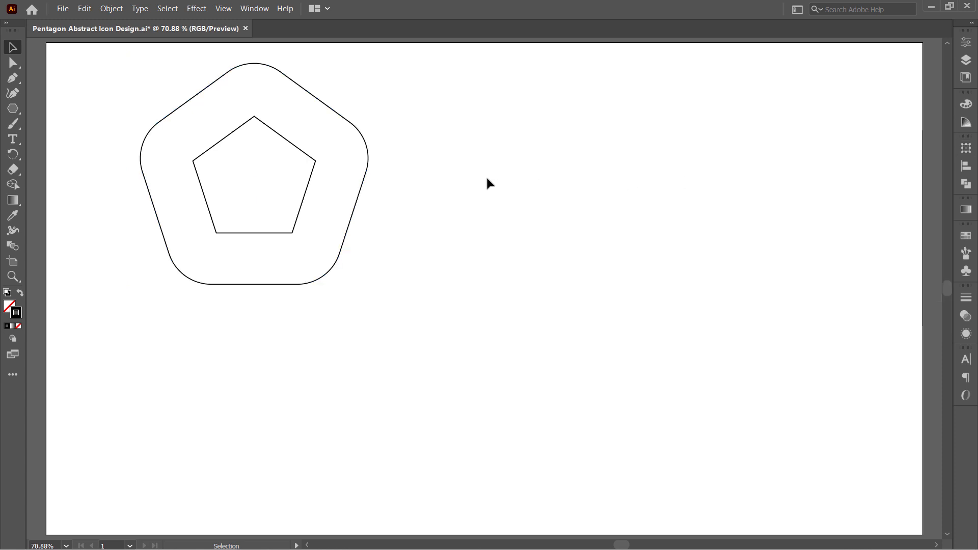
- Set the document's keyboard increment to 500 px
{"action": "left_click", "coordinate": [966, 42]}
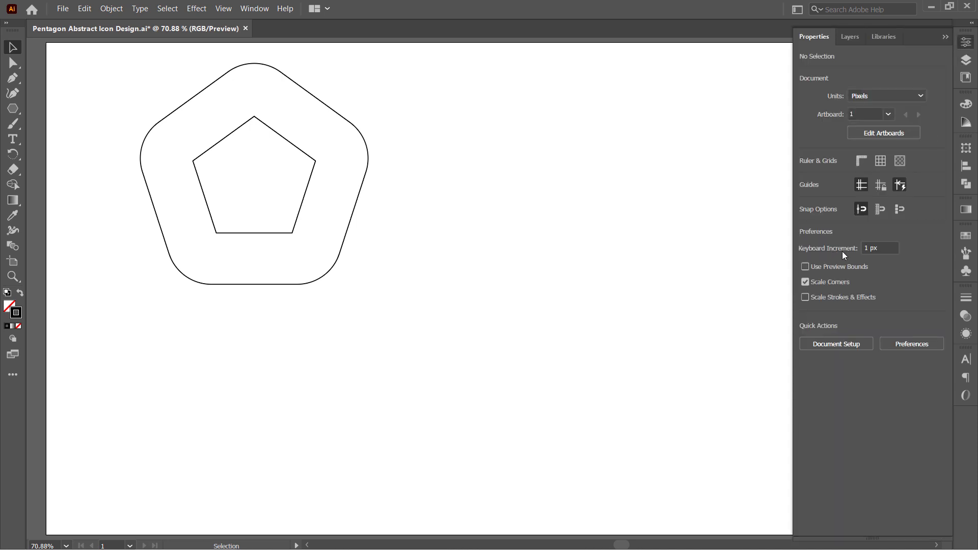
{"action": "left_click", "coordinate": [896, 248]}
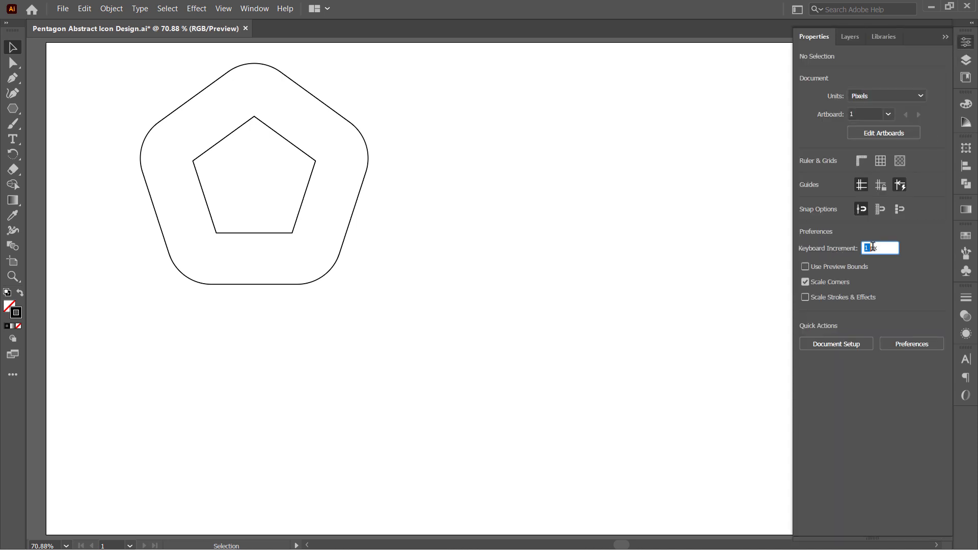
{"action": "type", "text": "500"}
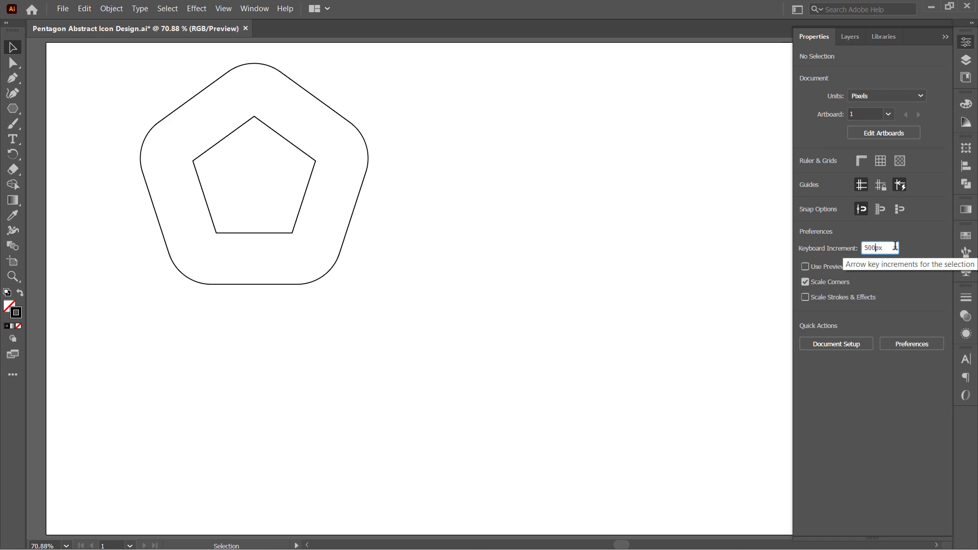
{"action": "key", "text": "Return"}
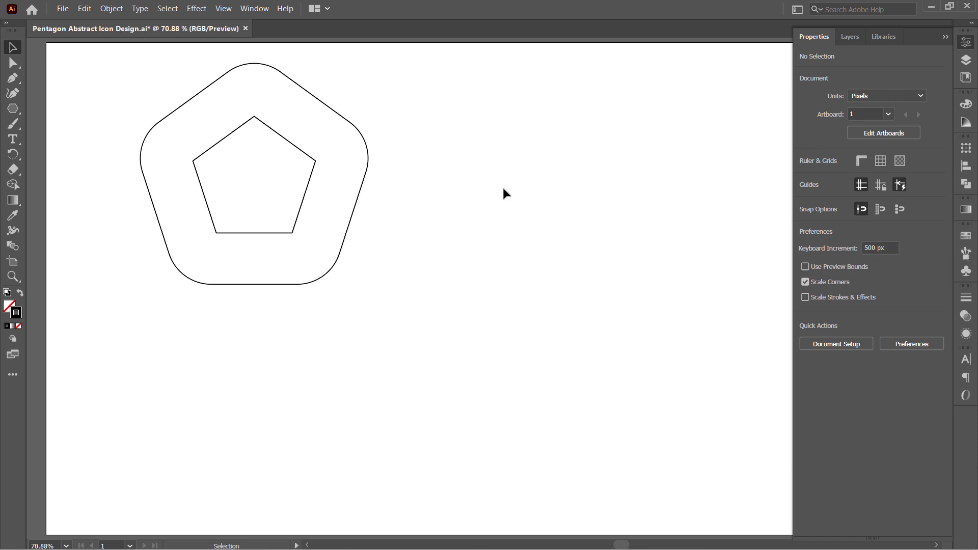
- Paste a copy of the rounded outer pentagon in place and move it 500 px to the right
{"action": "left_click", "coordinate": [366, 153]}
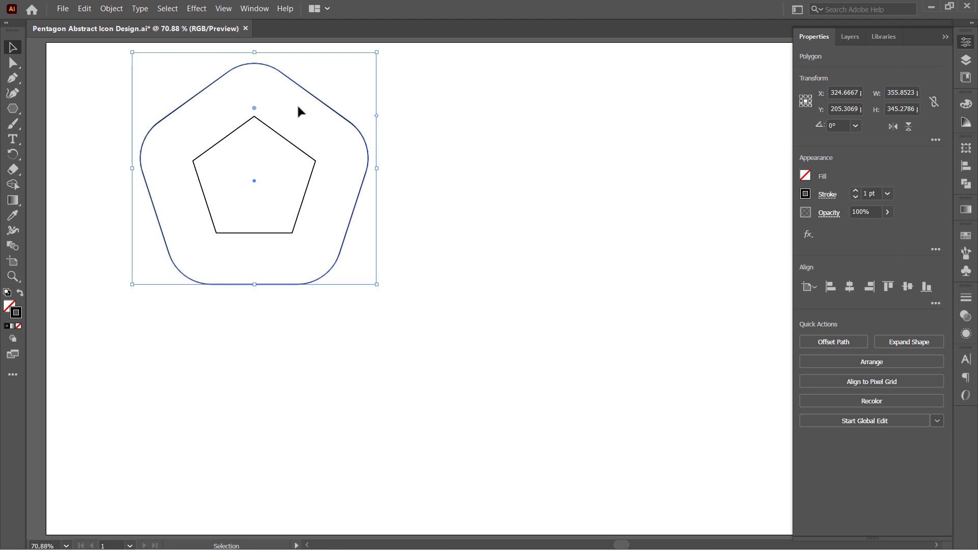
{"action": "left_click", "coordinate": [84, 8]}
{"action": "left_click", "coordinate": [120, 62]}
{"action": "left_click", "coordinate": [84, 8]}
{"action": "left_click", "coordinate": [142, 84]}
{"action": "key", "text": "shift+Right"}
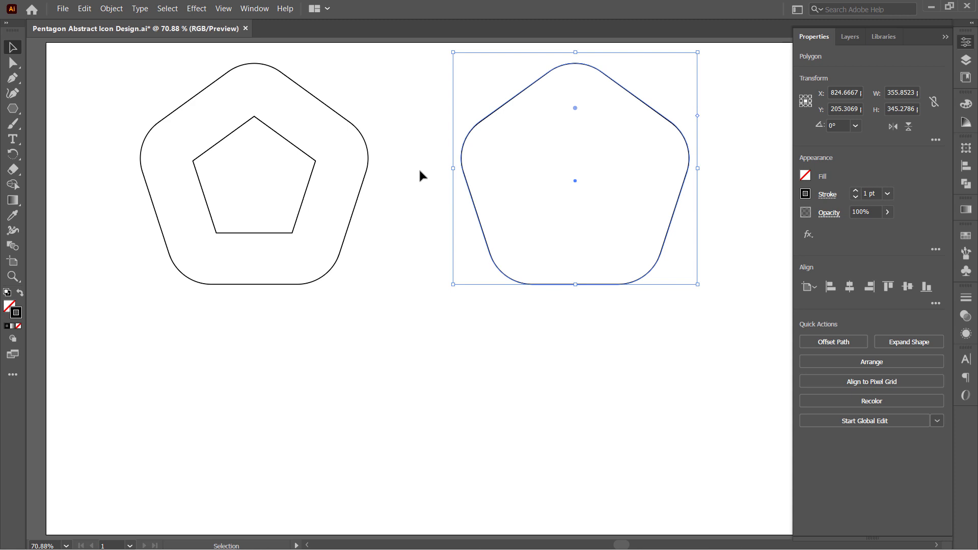
{"action": "left_click", "coordinate": [415, 171]}
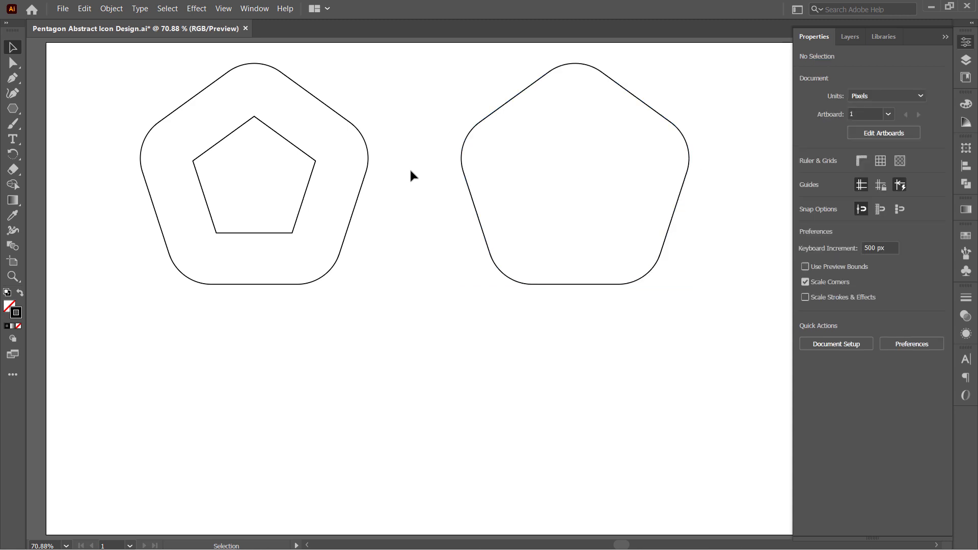
- Cut the inner pentagon's path at all five anchor points to separate its sides
{"action": "left_click", "coordinate": [10, 62]}
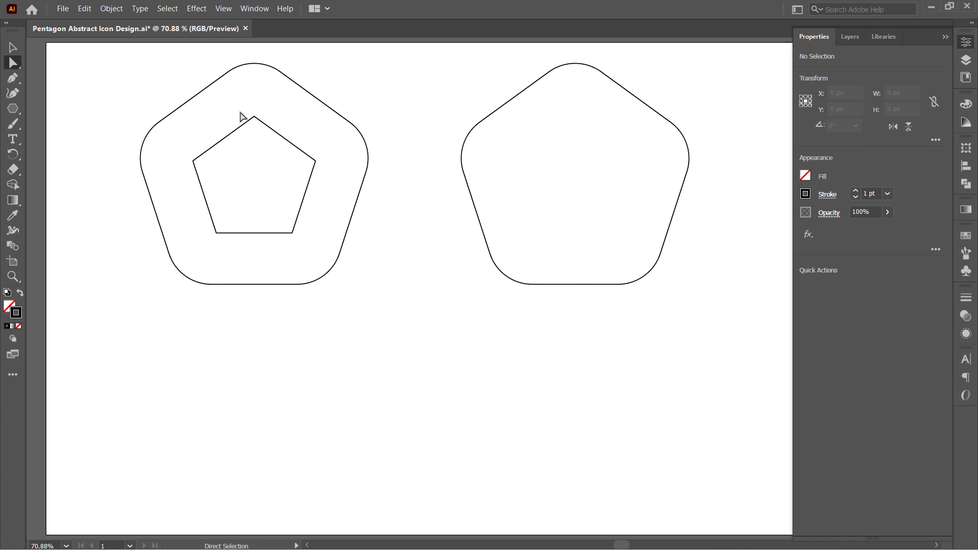
{"action": "left_click", "coordinate": [268, 127]}
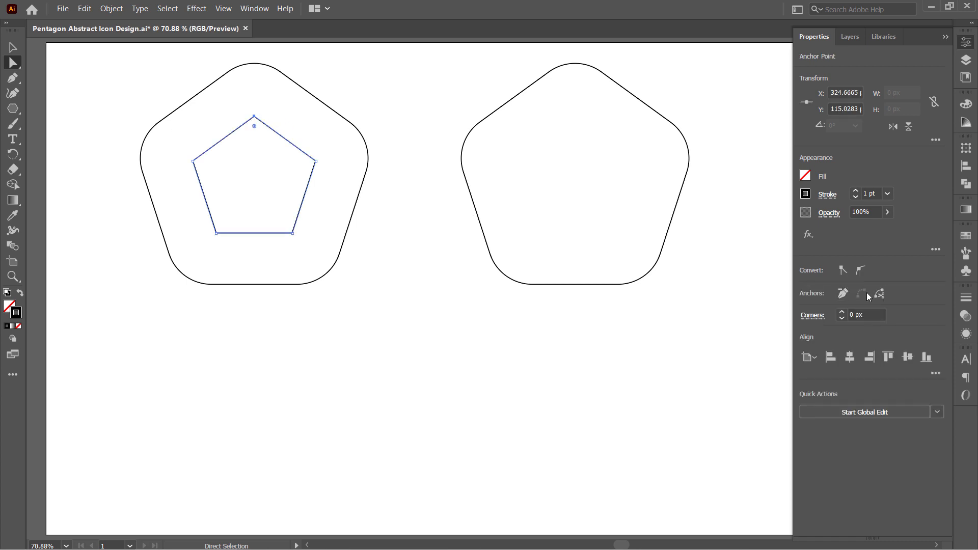
{"action": "left_click", "coordinate": [880, 294]}
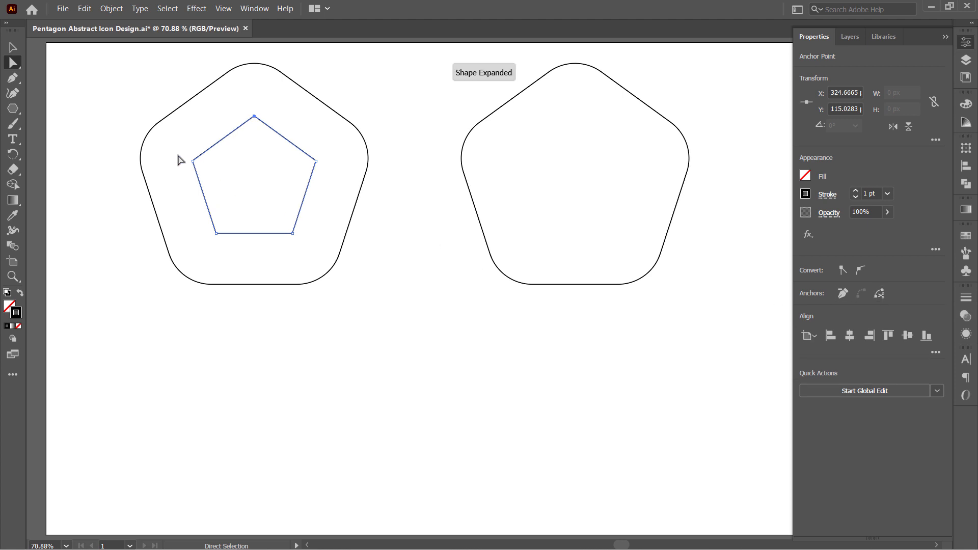
{"action": "left_click_drag", "start_coordinate": [179, 150], "coordinate": [325, 244]}
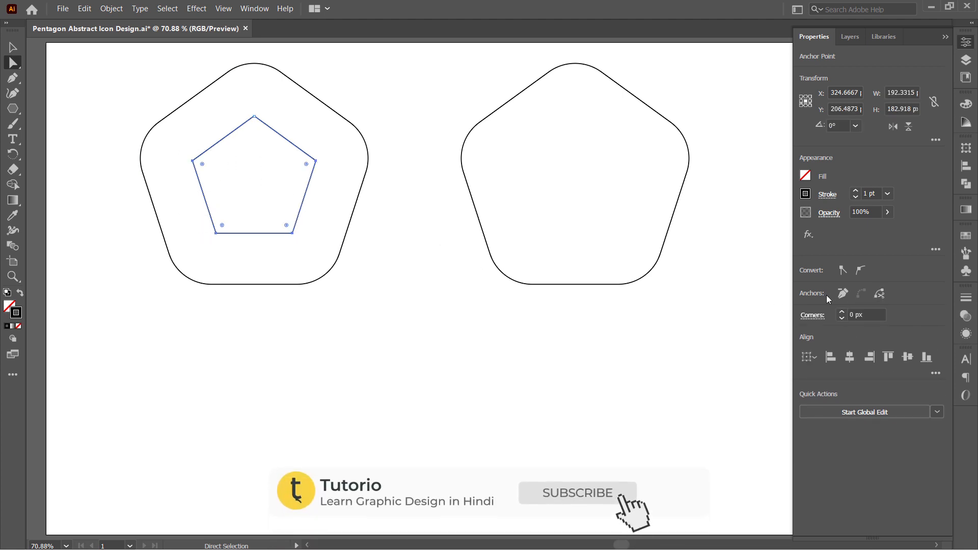
{"action": "left_click", "coordinate": [879, 294]}
- Lengthen the inner pentagon's two upper sides from their centers so both ends extend past the rounded outline
{"action": "left_click", "coordinate": [13, 48]}
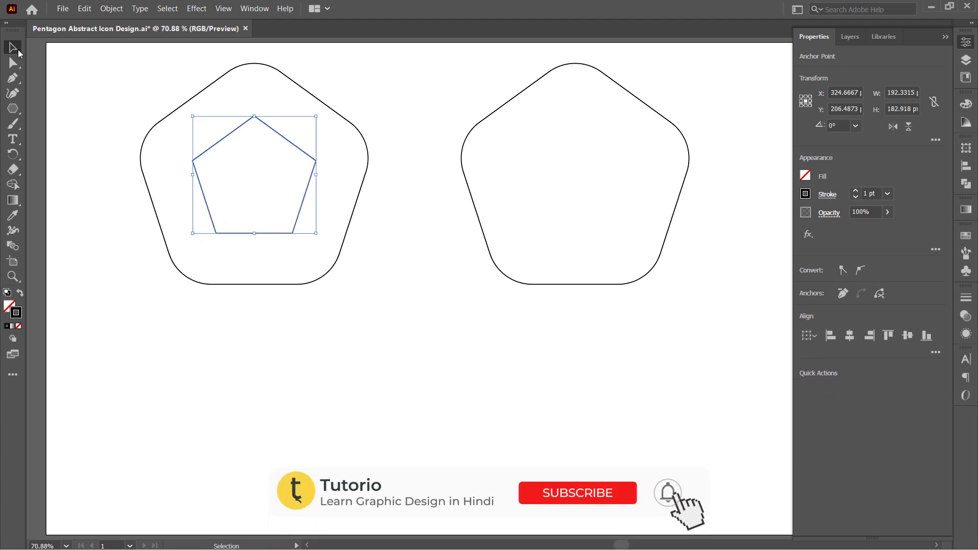
{"action": "left_click", "coordinate": [201, 120]}
{"action": "left_click_drag", "start_coordinate": [211, 120], "coordinate": [235, 151]}
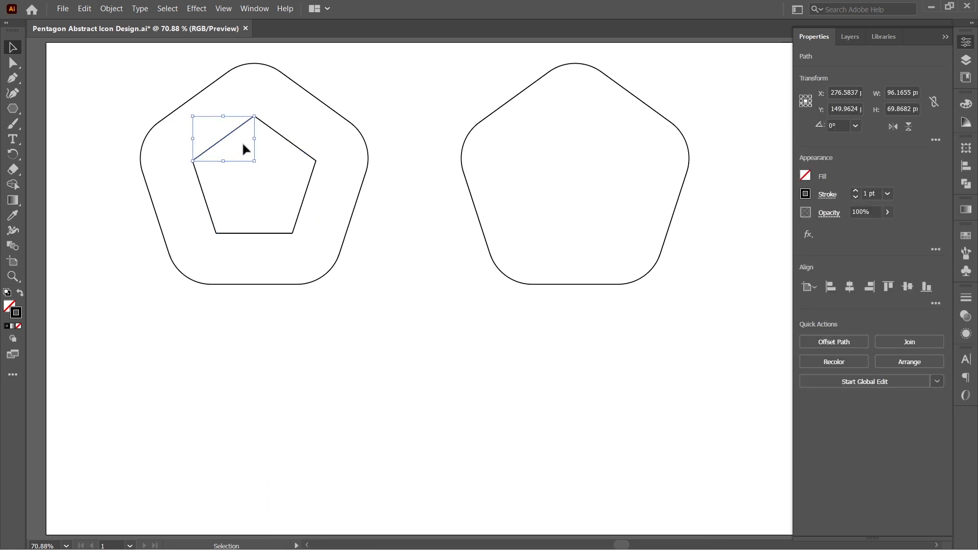
{"action": "left_click_drag", "start_coordinate": [255, 116], "coordinate": [359, 77]}
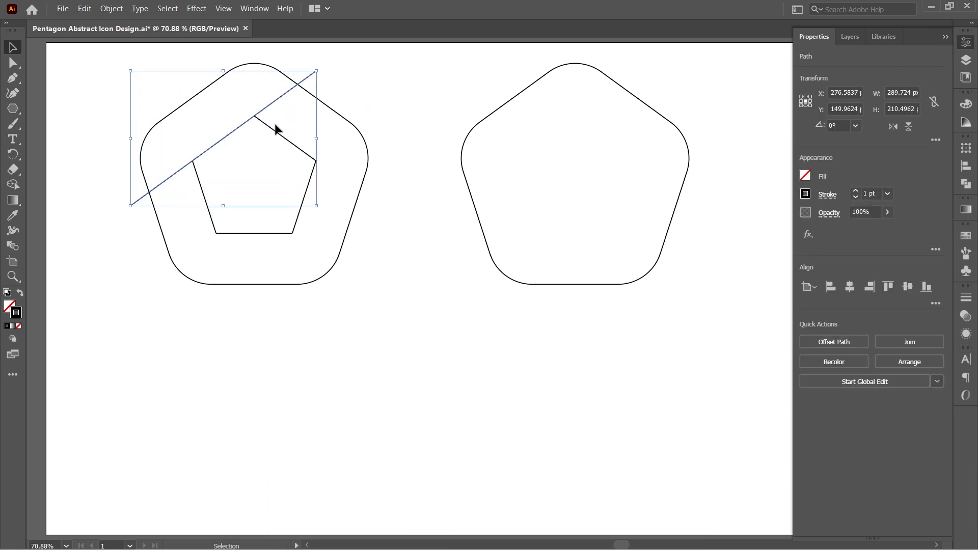
{"action": "left_click", "coordinate": [280, 134]}
{"action": "left_click_drag", "start_coordinate": [307, 160], "coordinate": [381, 234]}
- Lengthen the inner pentagon's left, right and bottom sides from their centers so both ends cross the rounded outline
{"action": "left_click", "coordinate": [225, 183]}
{"action": "left_click", "coordinate": [203, 194]}
{"action": "left_click_drag", "start_coordinate": [207, 233], "coordinate": [221, 305]}
{"action": "left_click", "coordinate": [305, 195]}
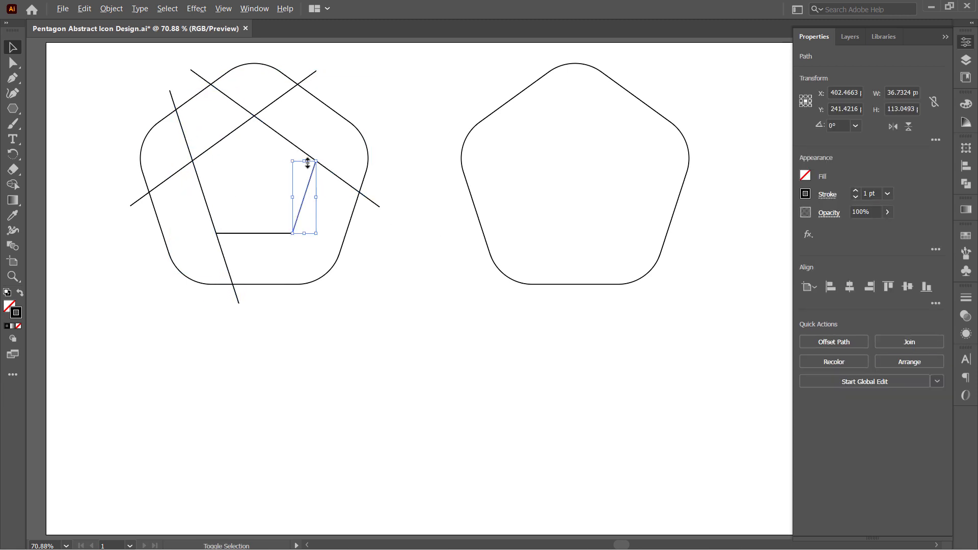
{"action": "left_click_drag", "start_coordinate": [316, 161], "coordinate": [339, 91]}
{"action": "left_click", "coordinate": [265, 233]}
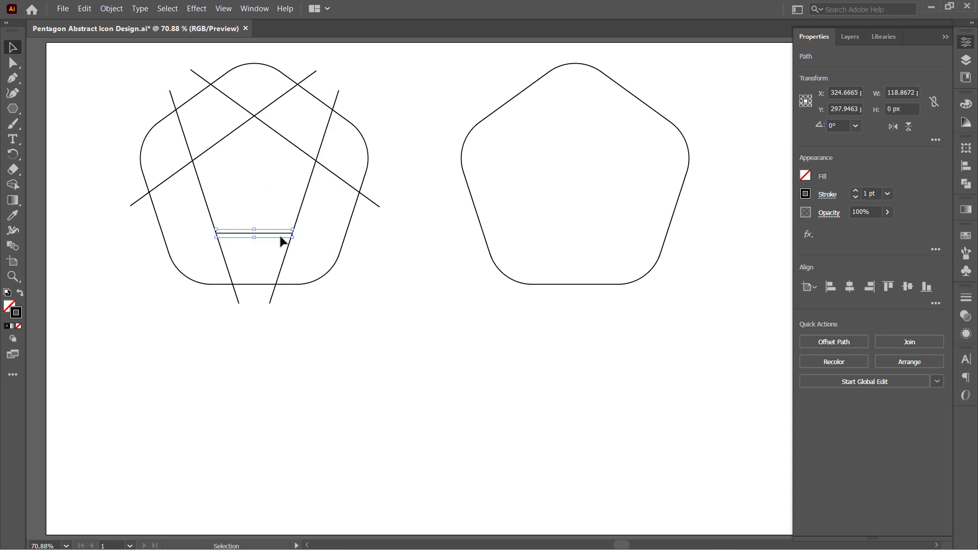
{"action": "left_click_drag", "start_coordinate": [292, 233], "coordinate": [379, 234]}
{"action": "left_click", "coordinate": [362, 307]}
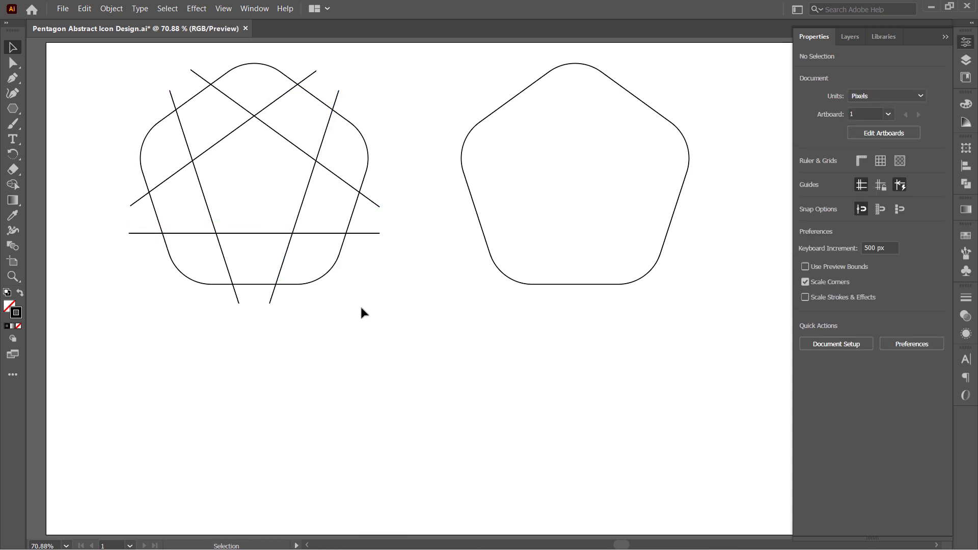
- Merge neighbouring regions between the lines and rounded outline with the Shape Builder into five interlocking segments around the center
{"action": "left_click_drag", "start_coordinate": [133, 77], "coordinate": [347, 299]}
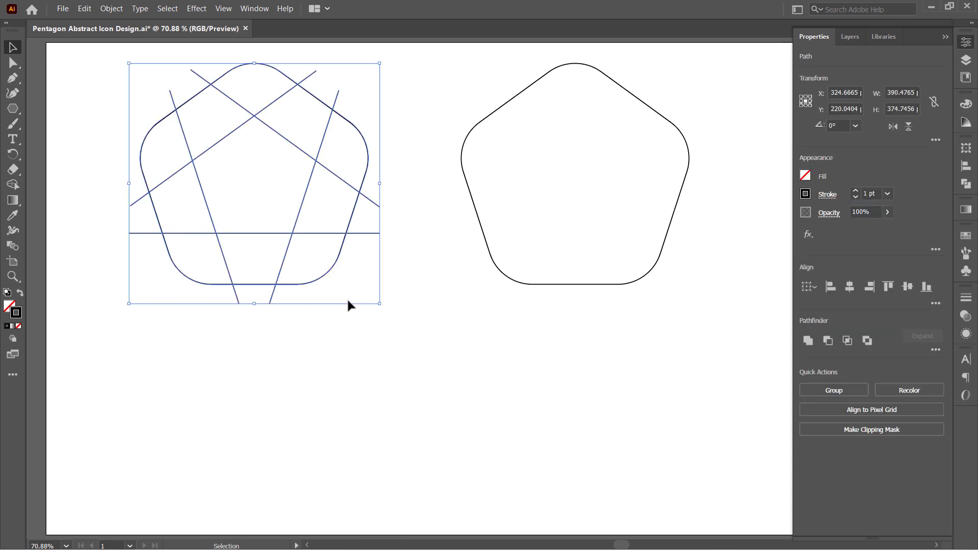
{"action": "left_click", "coordinate": [13, 184]}
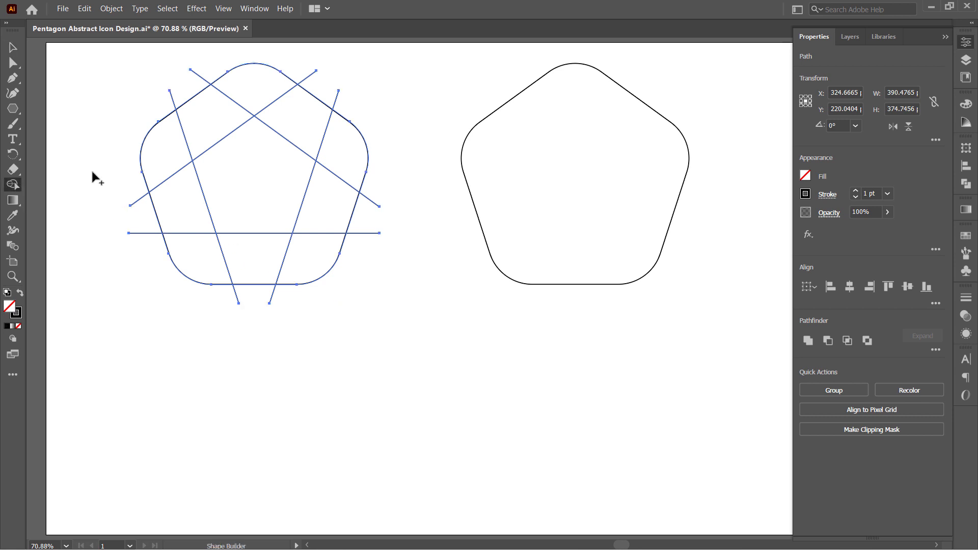
{"action": "left_click_drag", "start_coordinate": [209, 122], "coordinate": [170, 148]}
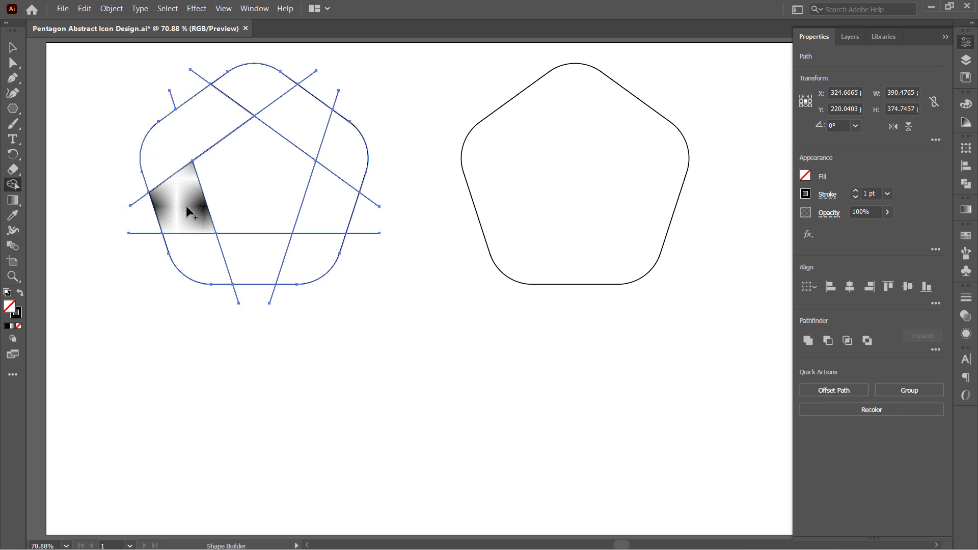
{"action": "mouse_move", "coordinate": [188, 212]}
{"action": "left_mouse_down"}
{"action": "mouse_move", "coordinate": [200, 248]}
{"action": "mouse_move", "coordinate": [300, 255]}
{"action": "left_mouse_up"}
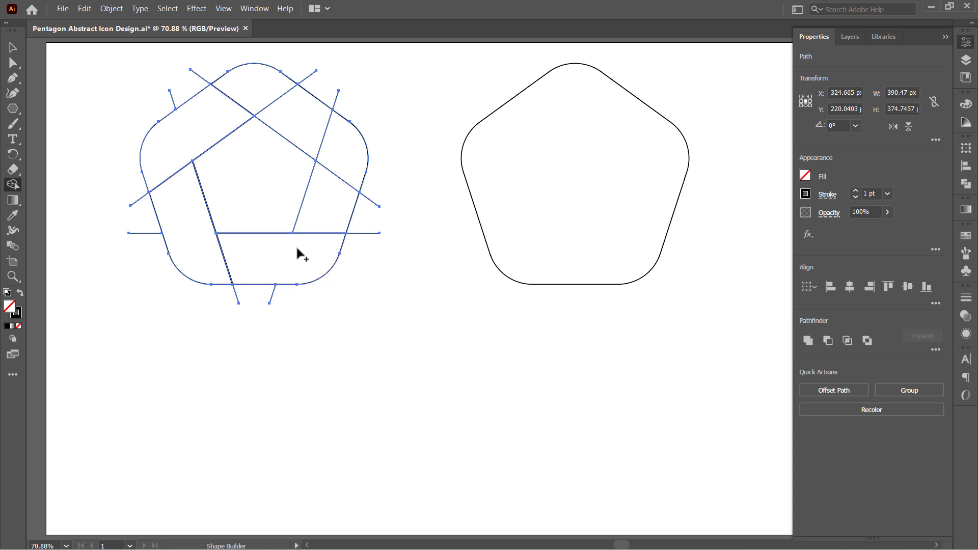
{"action": "left_click_drag", "start_coordinate": [333, 193], "coordinate": [343, 162]}
{"action": "left_click_drag", "start_coordinate": [295, 122], "coordinate": [265, 95]}
{"action": "key", "text": "v"}
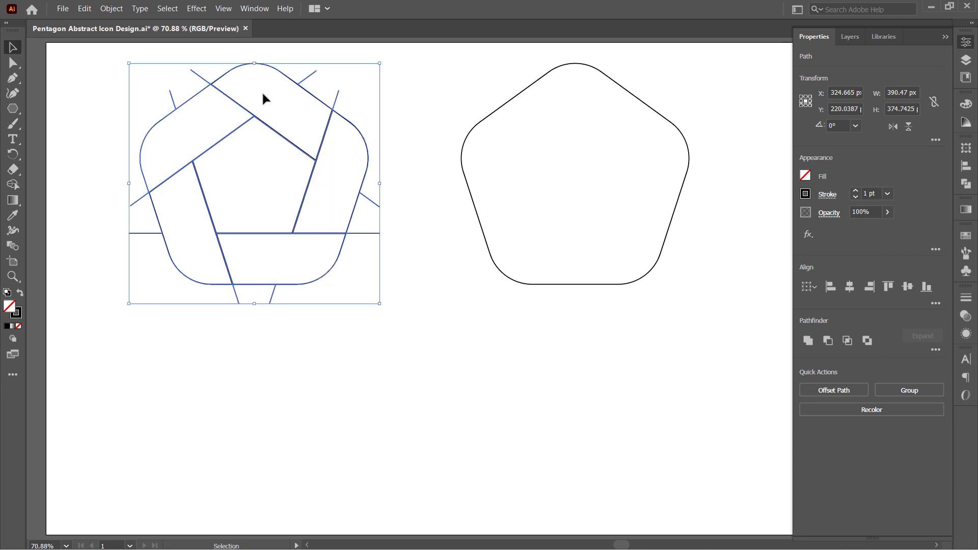
- Delete the leftover line ends outside the rounded outline at its upper right, right and lower sides
{"action": "left_click", "coordinate": [329, 75]}
{"action": "left_click_drag", "start_coordinate": [305, 60], "coordinate": [334, 99]}
{"action": "key", "text": "Delete"}
{"action": "key", "text": "Delete"}
{"action": "left_click_drag", "start_coordinate": [387, 185], "coordinate": [371, 240]}
{"action": "key", "text": "Delete"}
{"action": "left_click_drag", "start_coordinate": [307, 328], "coordinate": [230, 296]}
{"action": "key", "text": "Delete"}
- Delete the leftover line ends outside the outline's left and upper-left sides, and the small pentagon in the center
{"action": "left_click_drag", "start_coordinate": [111, 191], "coordinate": [137, 241]}
{"action": "key", "text": "Delete"}
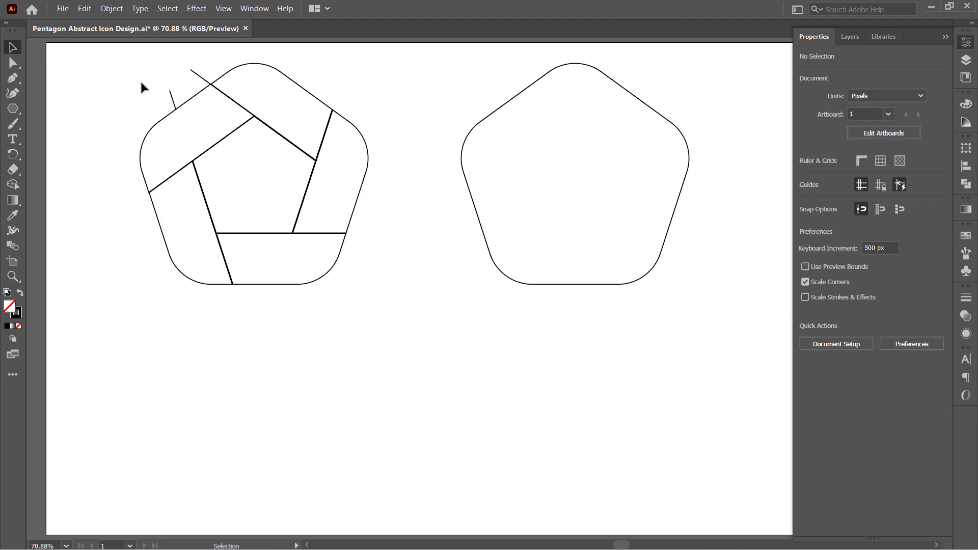
{"action": "left_click_drag", "start_coordinate": [181, 97], "coordinate": [191, 95]}
{"action": "key", "text": "Delete"}
{"action": "left_click", "coordinate": [287, 143]}
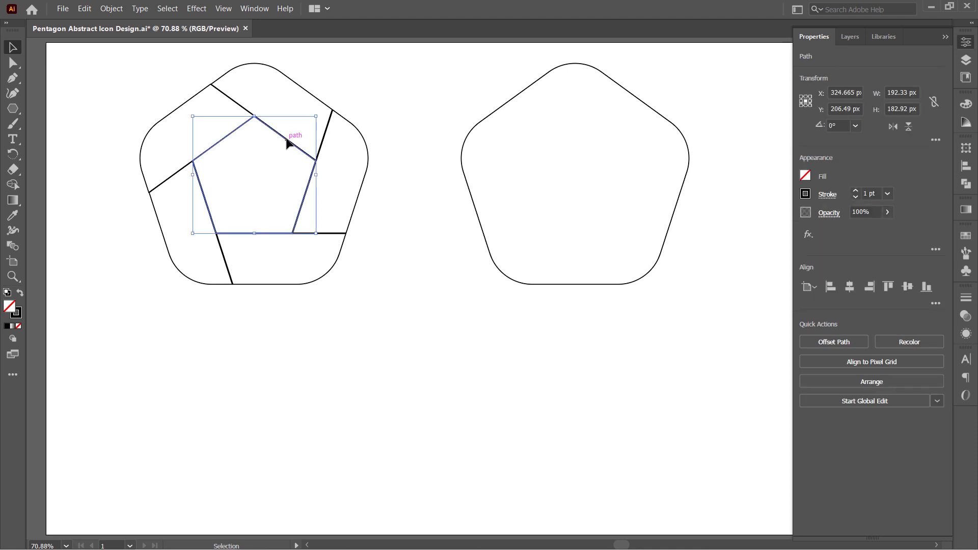
{"action": "key", "text": "Delete"}
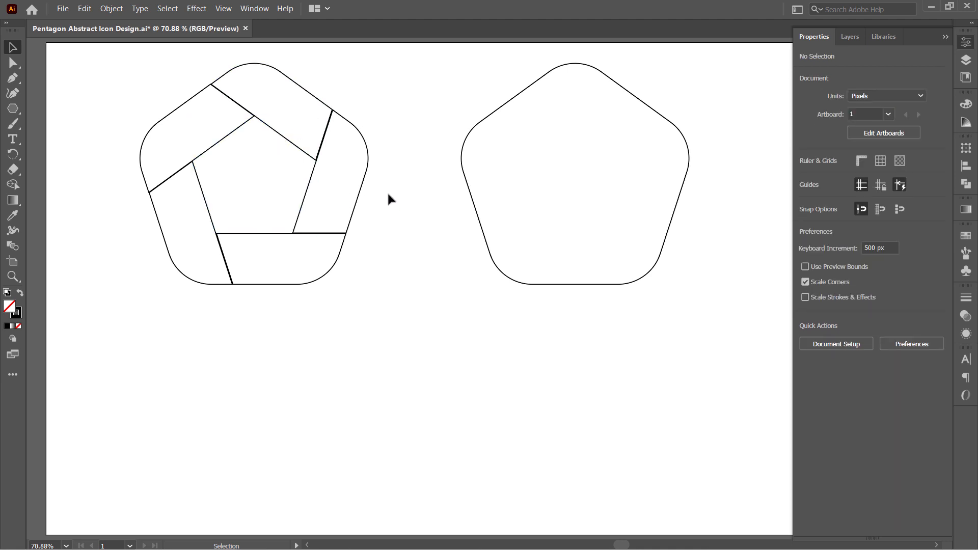
- Round one outer corner on each of the five segments, where it meets the neighbouring segment, with a 70 px radius
{"action": "left_click_drag", "start_coordinate": [148, 79], "coordinate": [347, 246]}
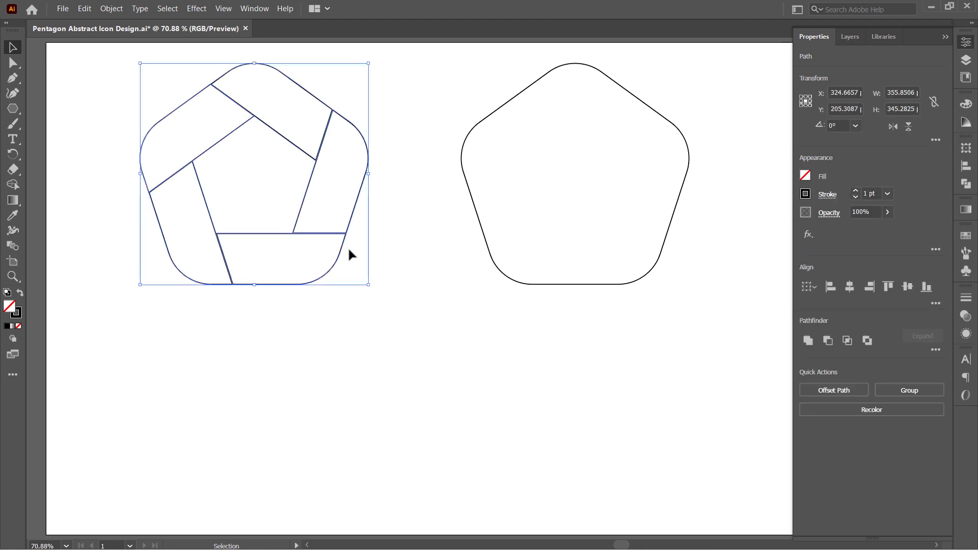
{"action": "left_click", "coordinate": [15, 63]}
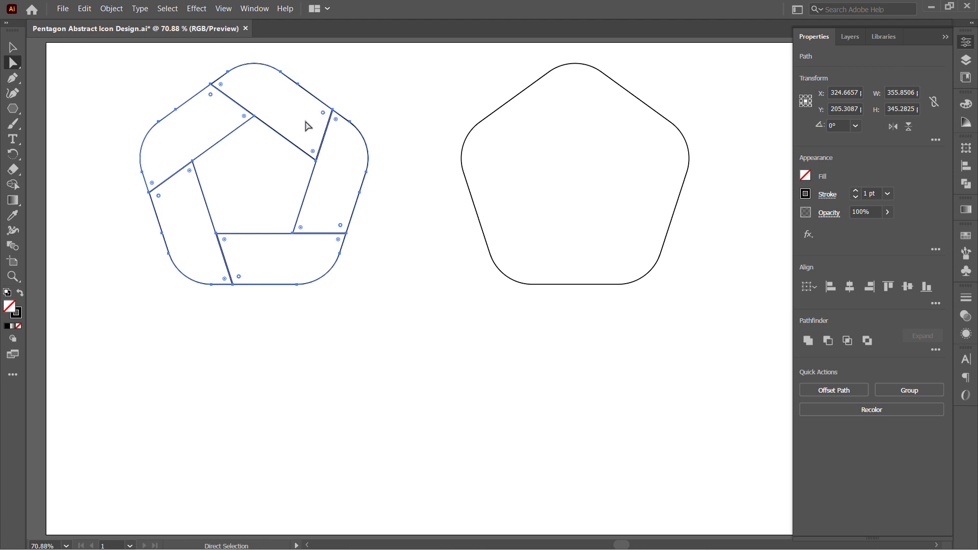
{"action": "double_click", "coordinate": [325, 114]}
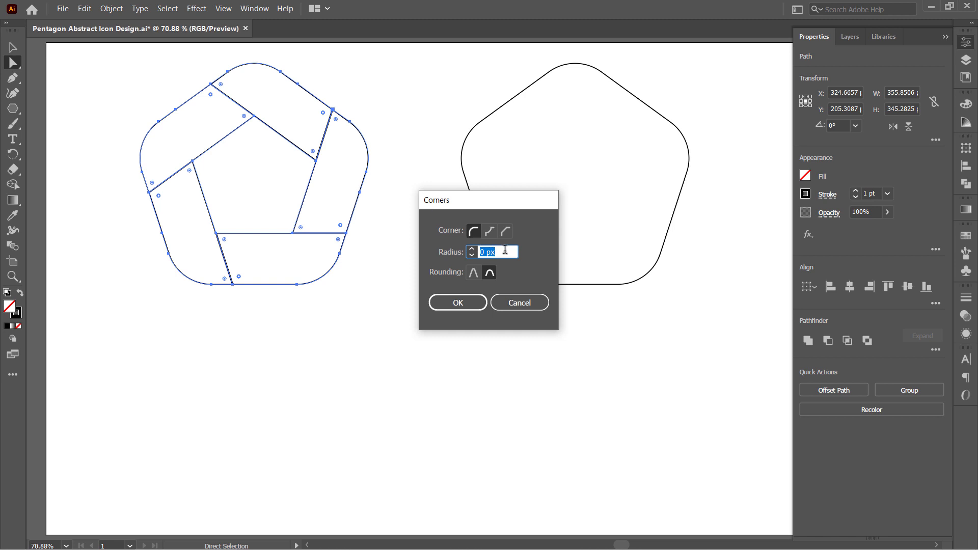
{"action": "type", "text": "70"}
{"action": "key", "text": "Return"}
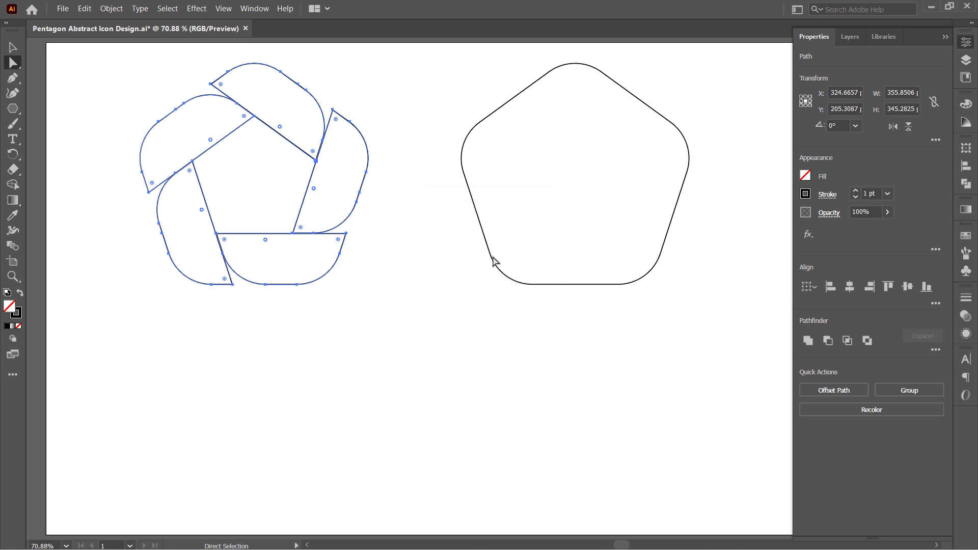
{"action": "key", "text": "v"}
{"action": "left_click", "coordinate": [412, 270]}
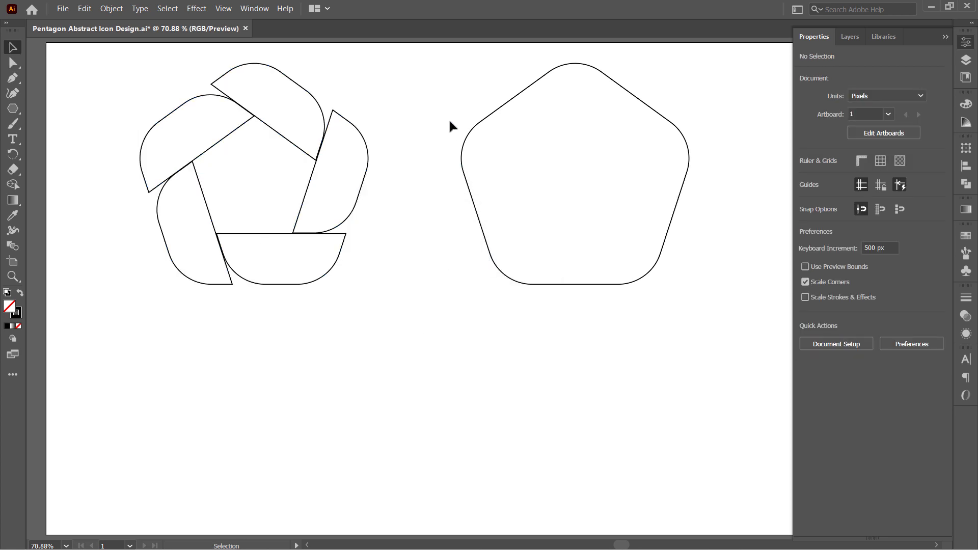
- Move the spare rounded pentagon 500 px left over the segments and merge the corner gaps into the adjoining segments with Shape Builder
{"action": "left_click_drag", "start_coordinate": [441, 94], "coordinate": [500, 165]}
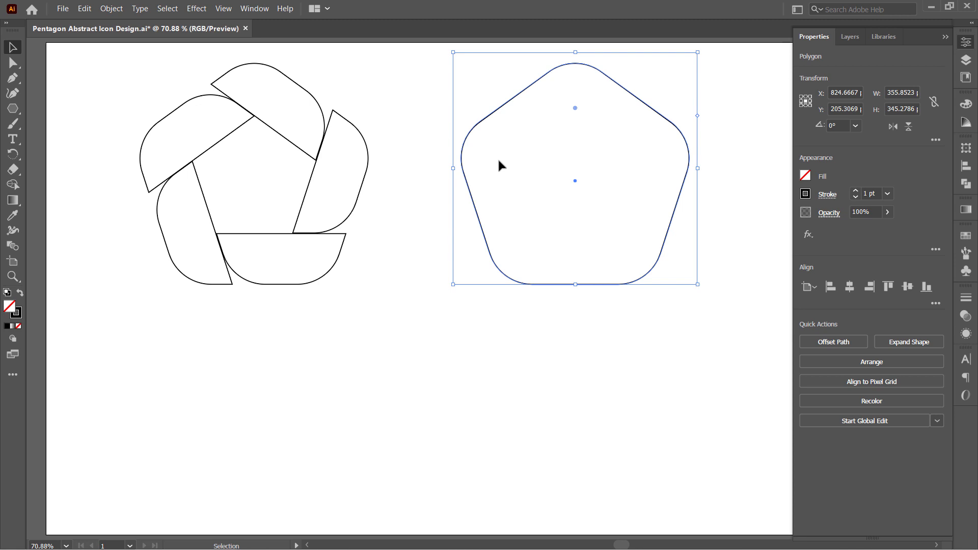
{"action": "key", "text": "Left"}
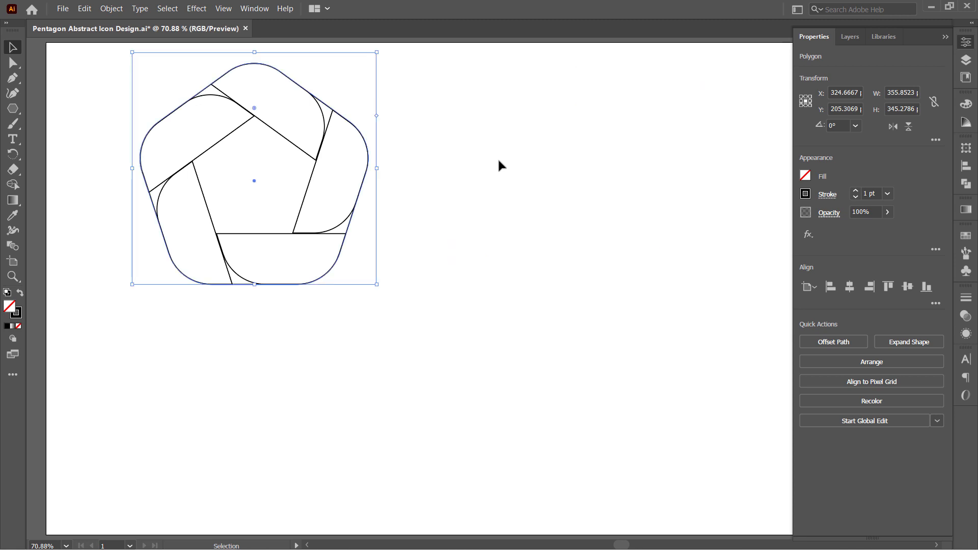
{"action": "left_click_drag", "start_coordinate": [99, 73], "coordinate": [375, 266]}
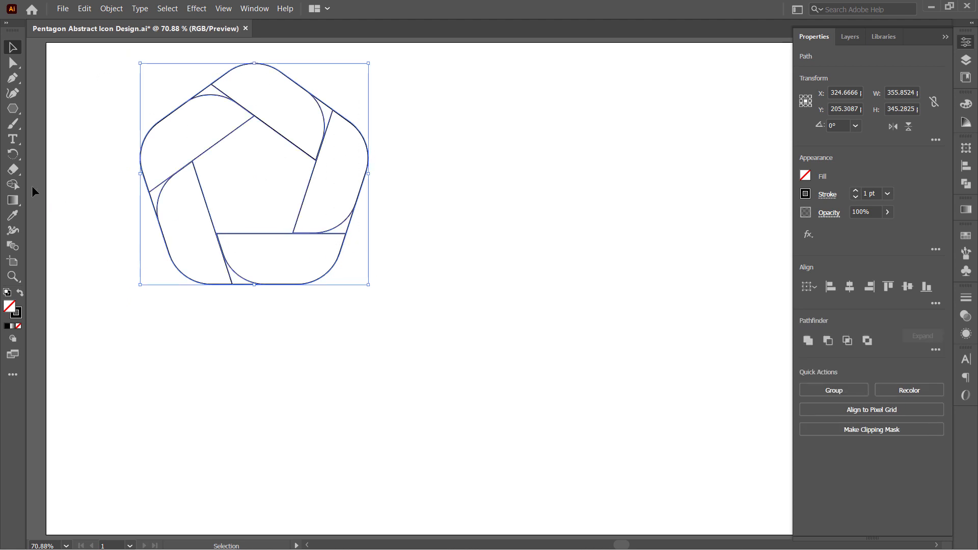
{"action": "left_click", "coordinate": [13, 185]}
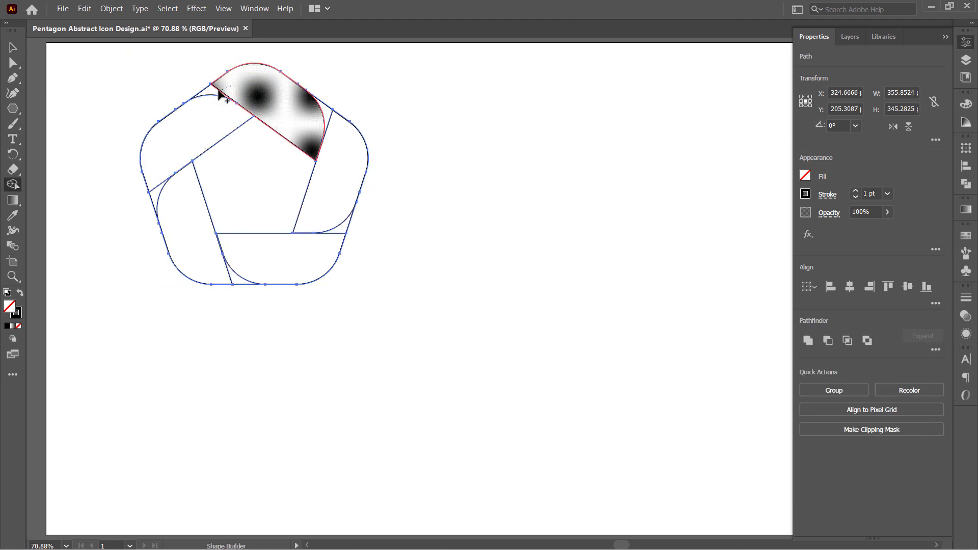
{"action": "left_click", "coordinate": [219, 91]}
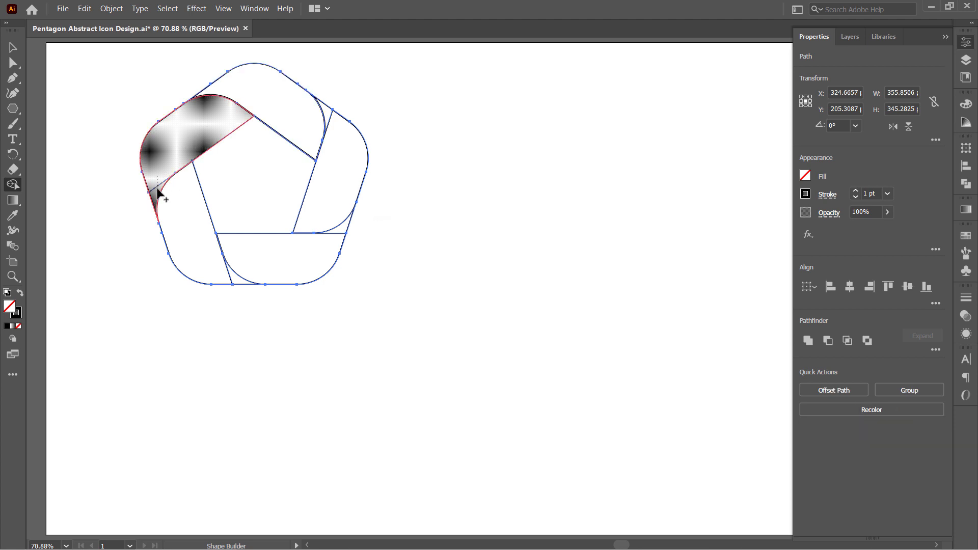
{"action": "left_click_drag", "start_coordinate": [157, 187], "coordinate": [156, 188]}
{"action": "left_click_drag", "start_coordinate": [198, 255], "coordinate": [233, 279]}
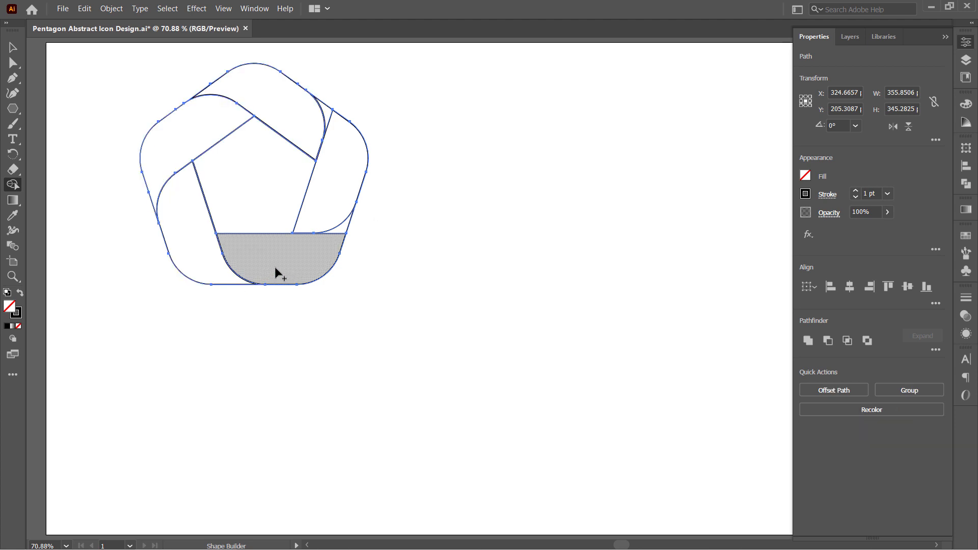
{"action": "left_click_drag", "start_coordinate": [331, 243], "coordinate": [343, 226]}
{"action": "mouse_move", "coordinate": [335, 130]}
{"action": "left_mouse_down"}
{"action": "mouse_move", "coordinate": [327, 109]}
{"action": "mouse_move", "coordinate": [341, 124]}
{"action": "left_mouse_up"}
- Delete the leftover center pentagon with Shape Builder and swap fill and stroke so the segments have a black fill and no stroke
{"action": "key", "text": "v"}
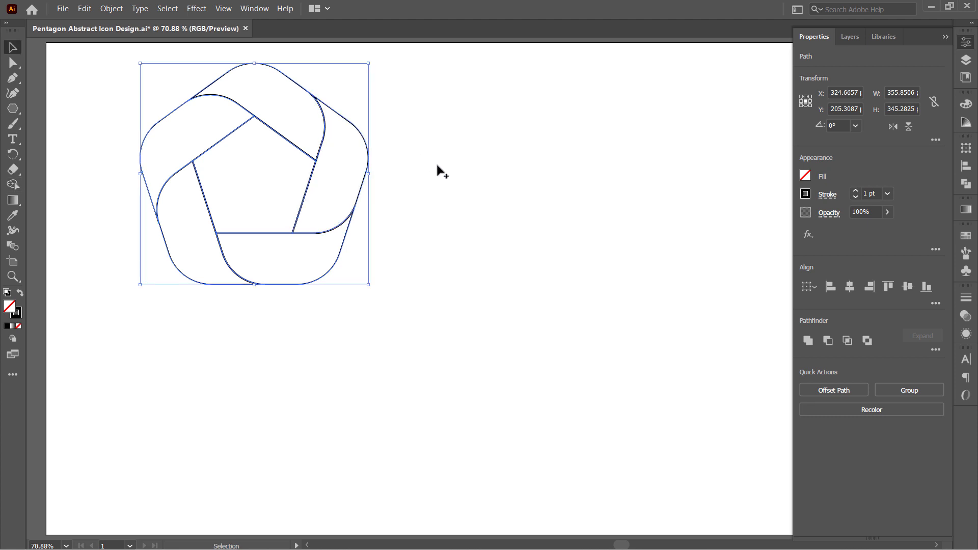
{"action": "key", "text": "shift+m"}
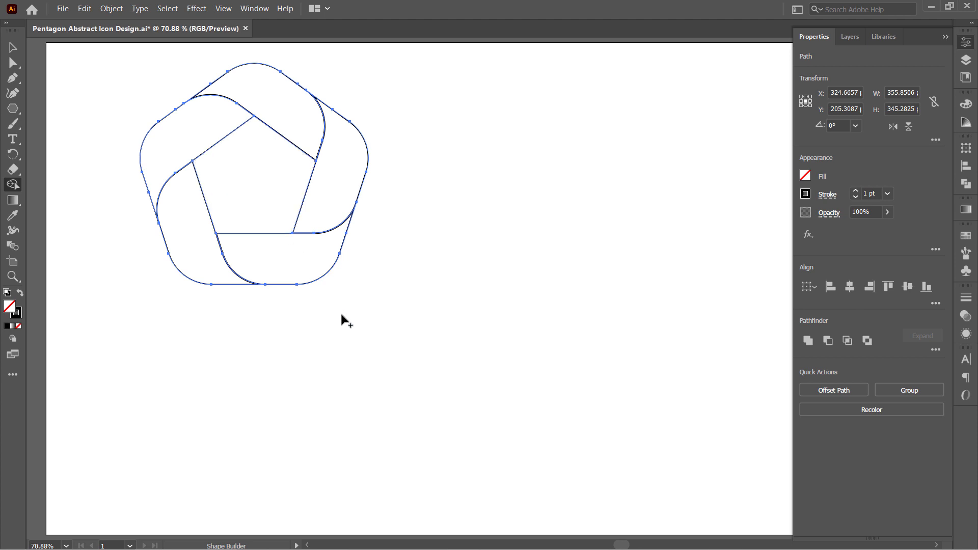
{"action": "key", "text": "v"}
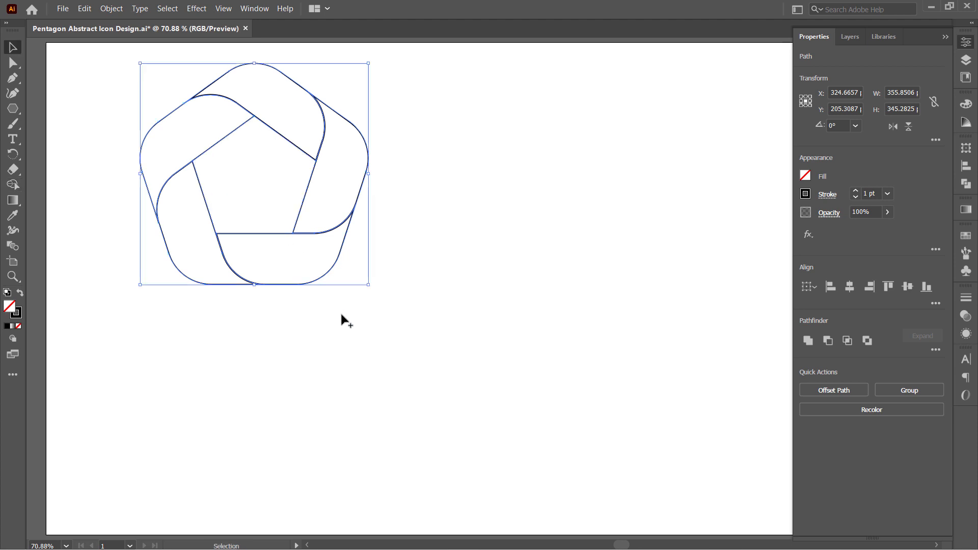
{"action": "left_click", "coordinate": [20, 294]}
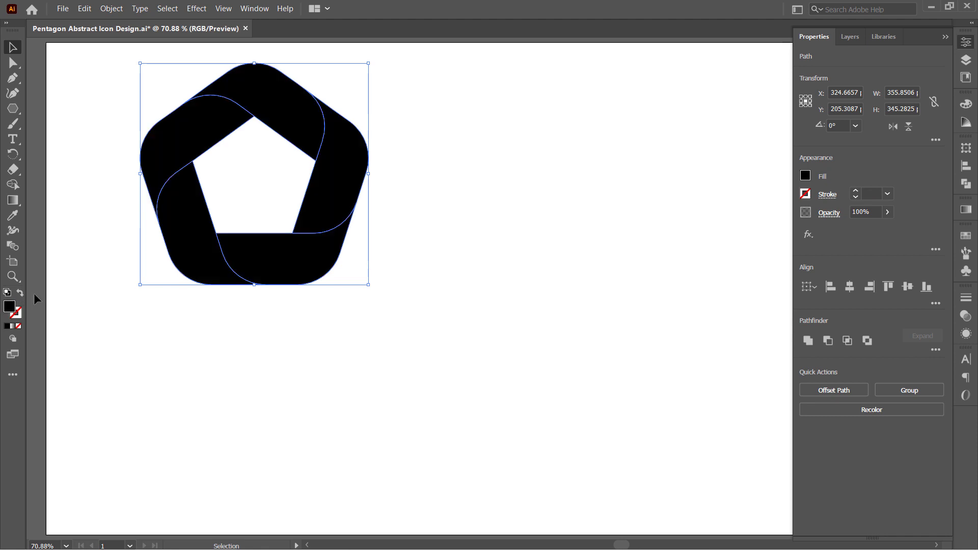
{"action": "left_click", "coordinate": [224, 325]}
- Select the upper-left, lower-left, bottom and right segments one by one to check that they are separate shapes
{"action": "left_click", "coordinate": [210, 126]}
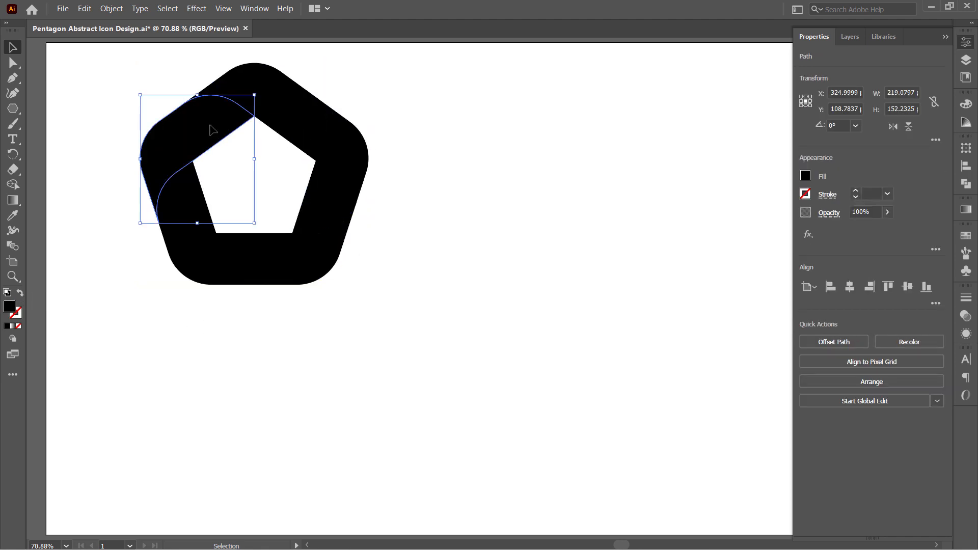
{"action": "left_click", "coordinate": [190, 191]}
{"action": "left_click", "coordinate": [268, 251]}
{"action": "left_click", "coordinate": [311, 239]}
{"action": "left_click", "coordinate": [340, 174]}
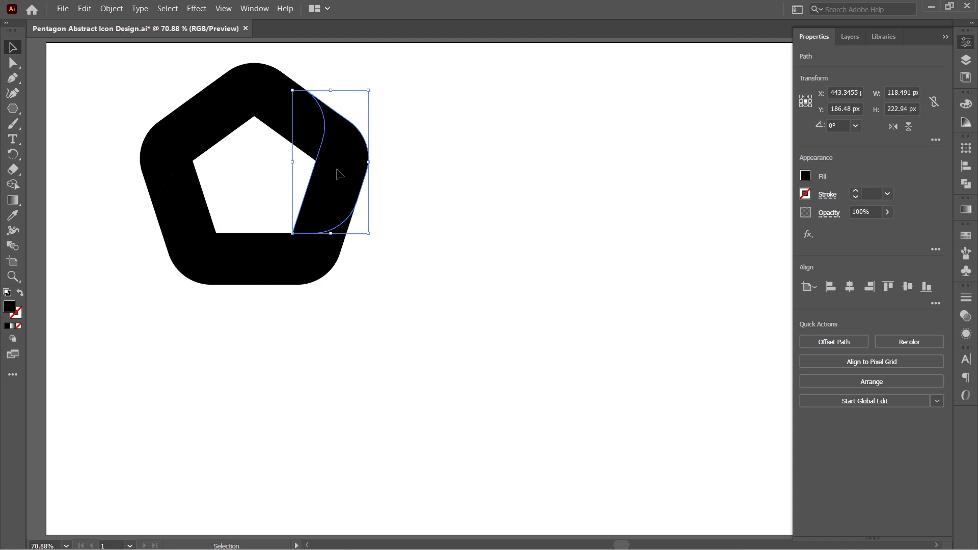
- Fill the top segment with a linear white-to-black gradient running from its upper-left end to its lower-right end
{"action": "left_click", "coordinate": [275, 95]}
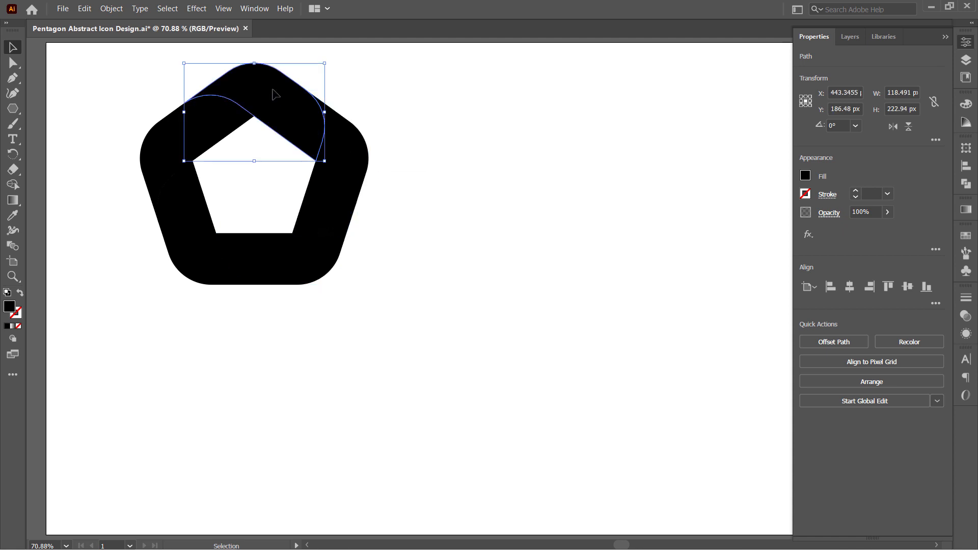
{"action": "left_click", "coordinate": [967, 215]}
{"action": "left_click", "coordinate": [868, 306]}
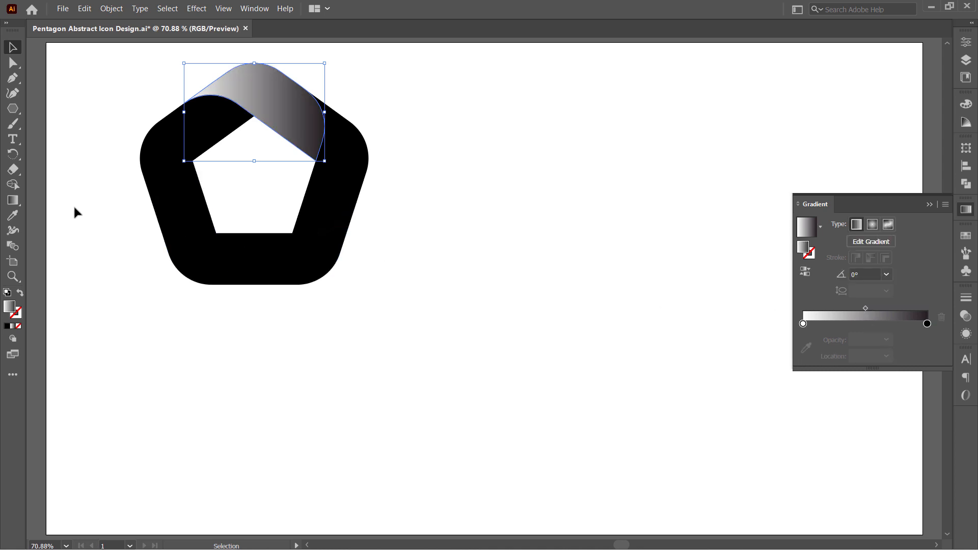
{"action": "left_click", "coordinate": [13, 201]}
{"action": "left_click_drag", "start_coordinate": [210, 84], "coordinate": [322, 152]}
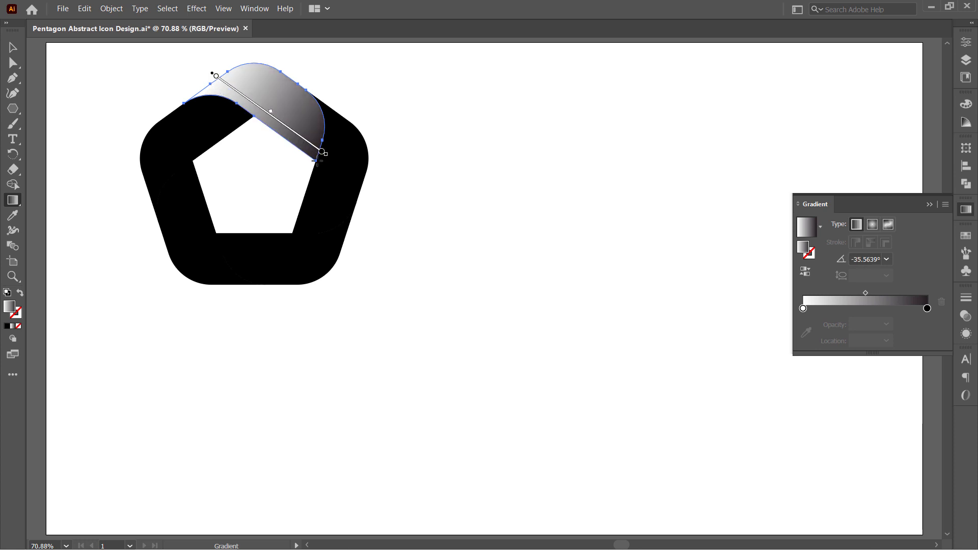
- Add a dark red stop (R=193 G=39 B=45) about two thirds along the top segment's gradient
{"action": "double_click", "coordinate": [927, 309]}
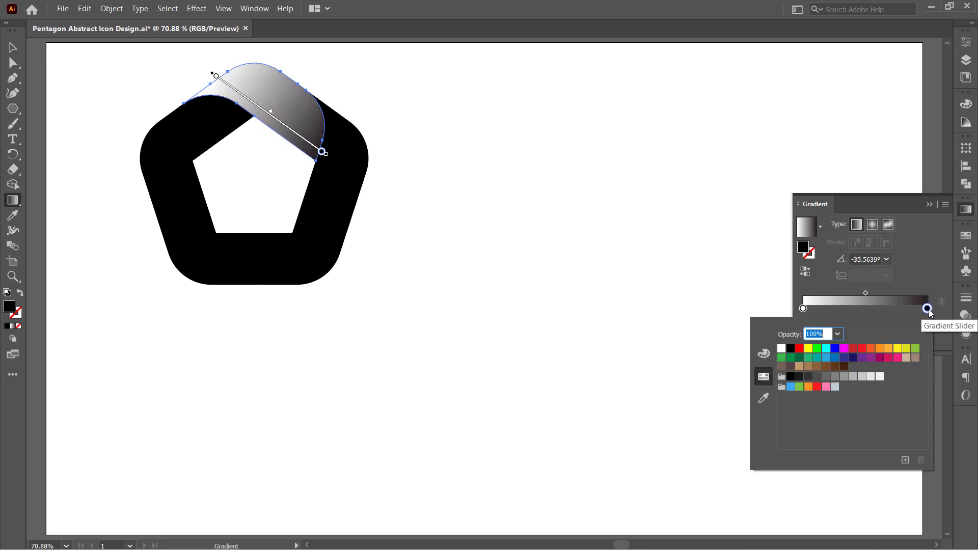
{"action": "left_click", "coordinate": [888, 308]}
{"action": "double_click", "coordinate": [888, 308]}
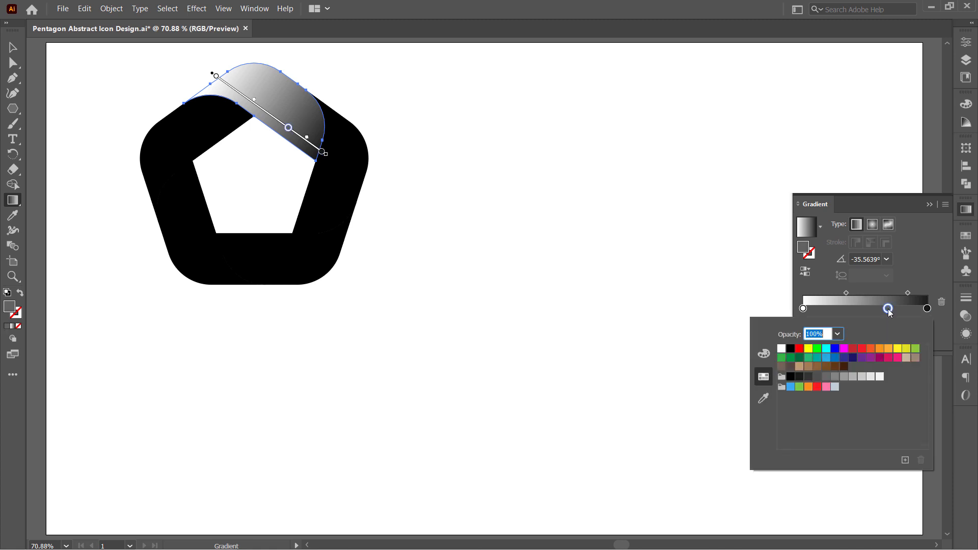
{"action": "left_click", "coordinate": [853, 350]}
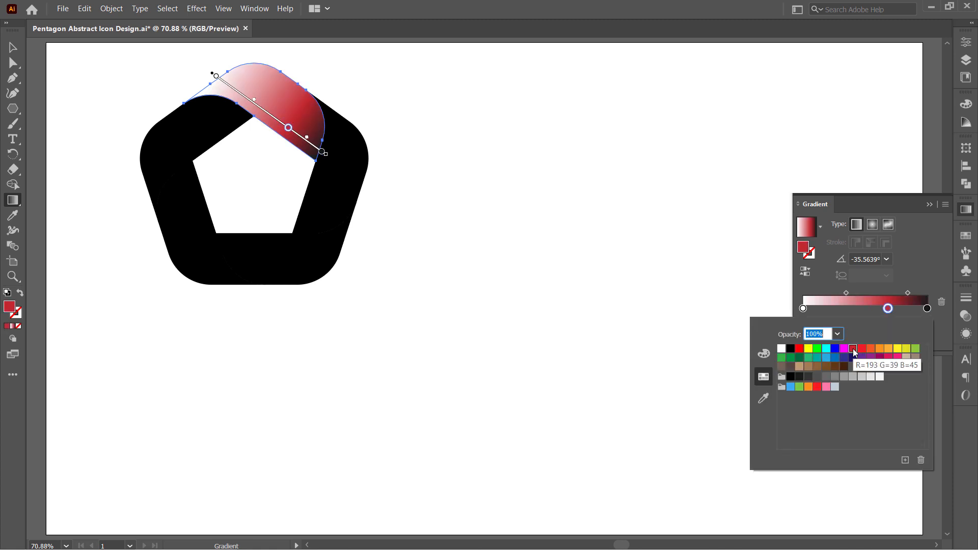
- Add an orange stop about one third along the gradient and change its white starting stop to light grey
{"action": "left_click", "coordinate": [844, 308]}
{"action": "double_click", "coordinate": [844, 308]}
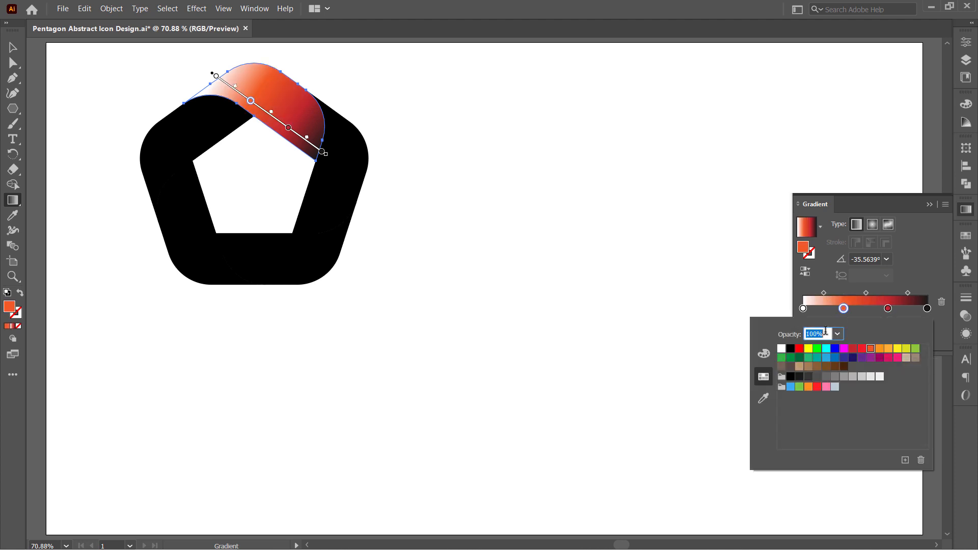
{"action": "left_click", "coordinate": [803, 308]}
{"action": "double_click", "coordinate": [803, 308]}
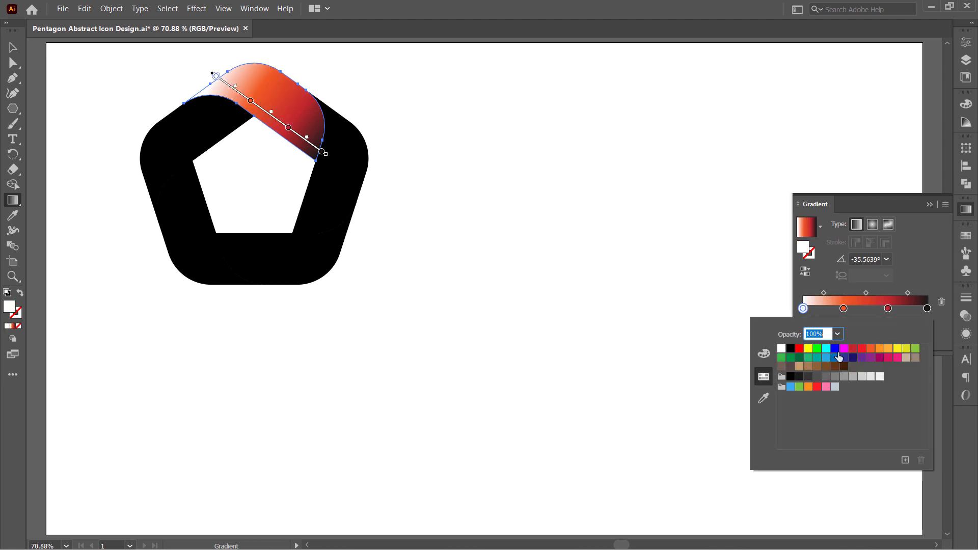
{"action": "left_click", "coordinate": [871, 377]}
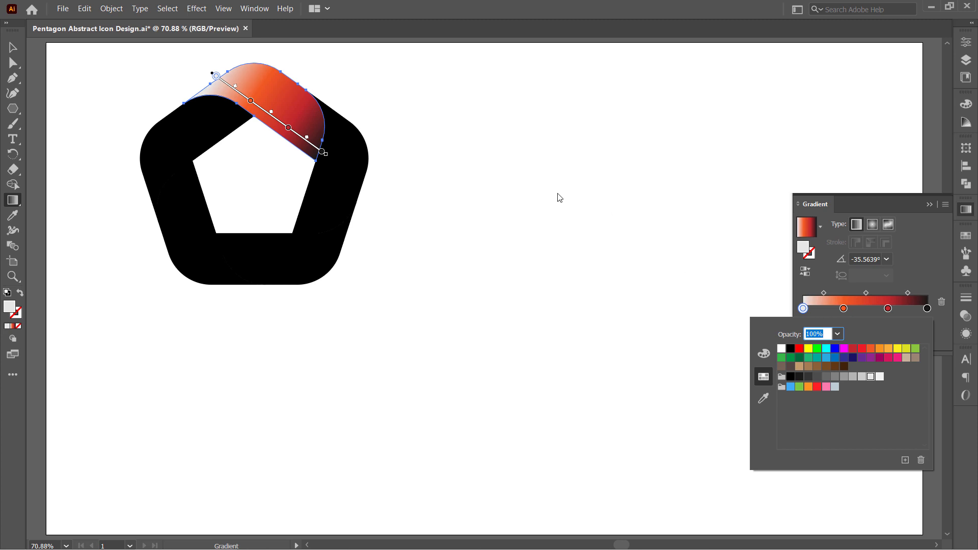
- Copy the top segment's gradient to the other four segments with the Eyedropper
{"action": "key", "text": "v"}
{"action": "left_click_drag", "start_coordinate": [392, 324], "coordinate": [157, 176]}
{"action": "left_click", "coordinate": [12, 215]}
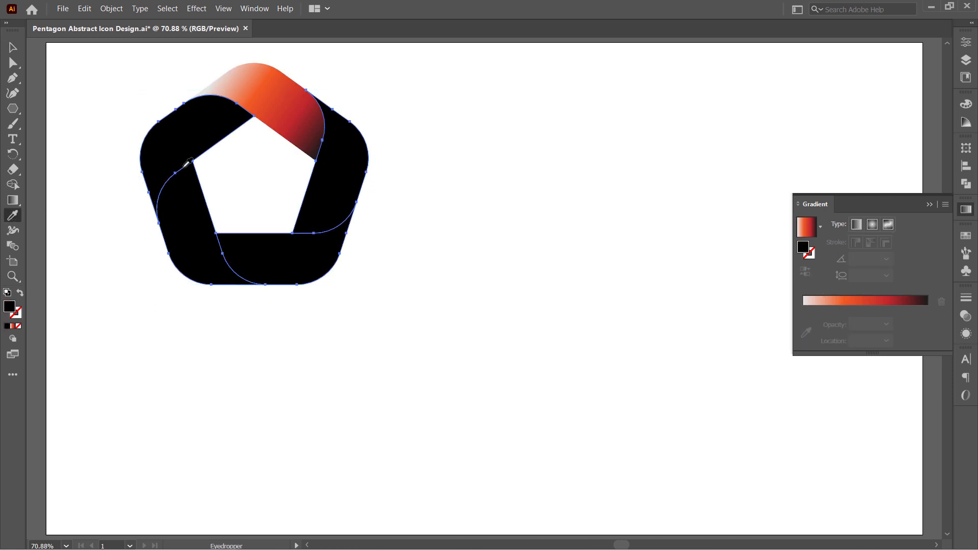
{"action": "left_click", "coordinate": [260, 83]}
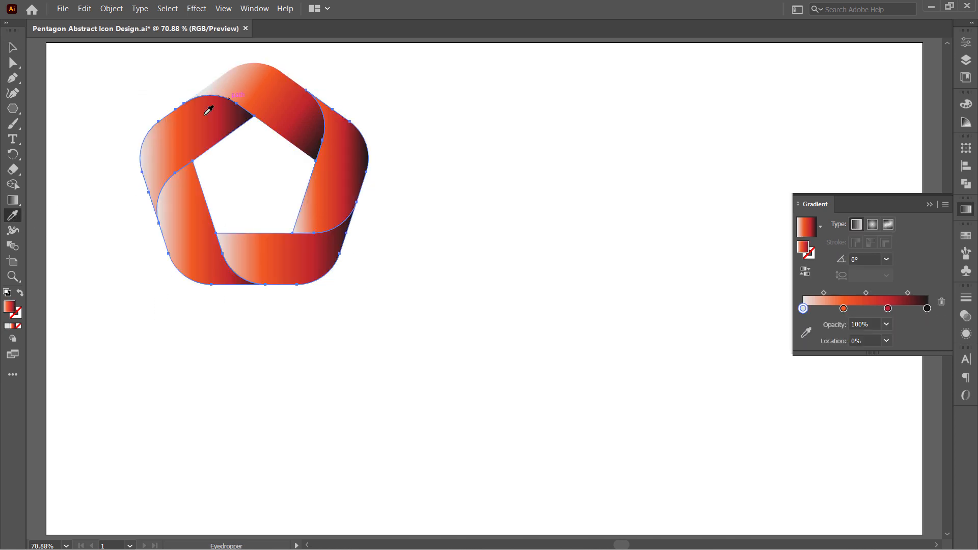
- Redirect the gradients of the upper-left and lower-left segments along their length, light at the outer end and dark at the inner overlap
{"action": "key", "text": "g"}
{"action": "left_click", "coordinate": [175, 148]}
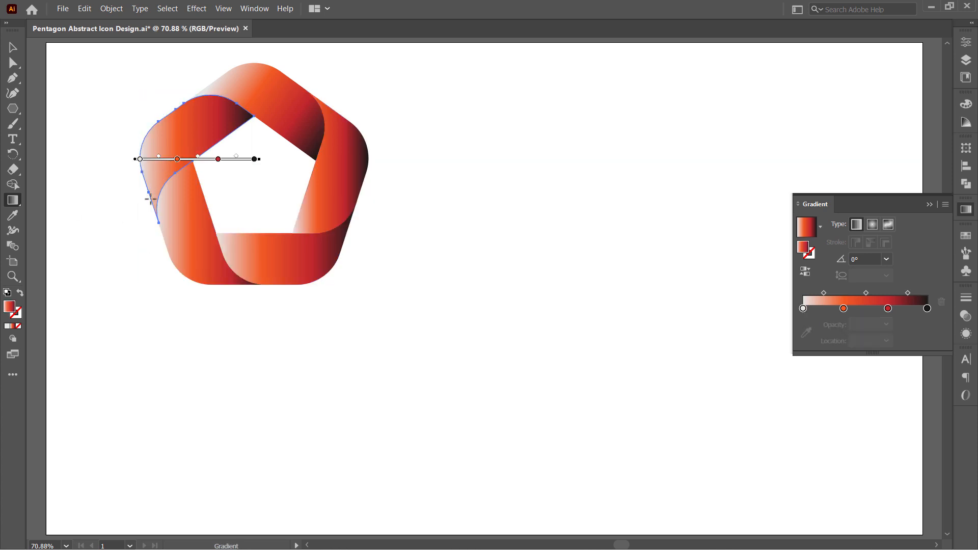
{"action": "left_click_drag", "start_coordinate": [150, 198], "coordinate": [257, 115]}
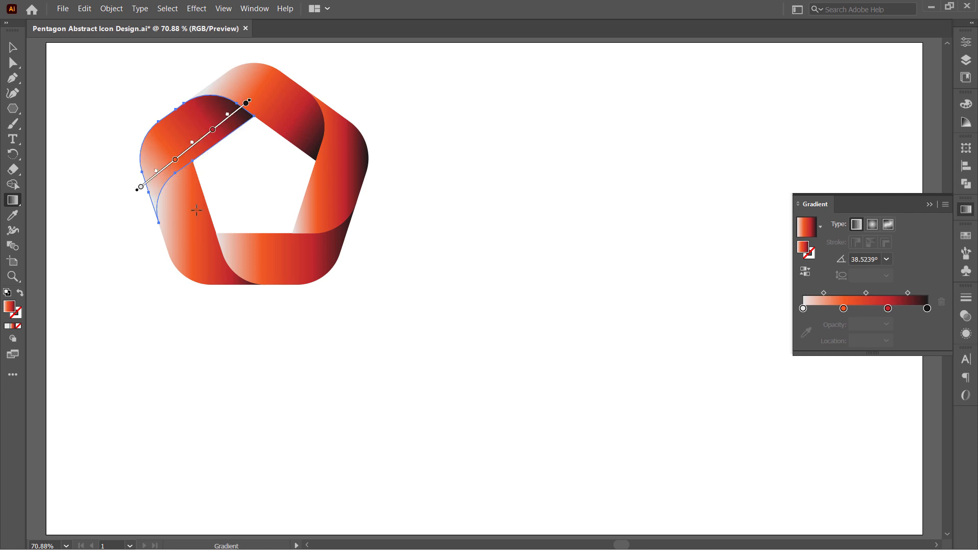
{"action": "left_click", "coordinate": [199, 248]}
{"action": "left_click_drag", "start_coordinate": [242, 286], "coordinate": [193, 163]}
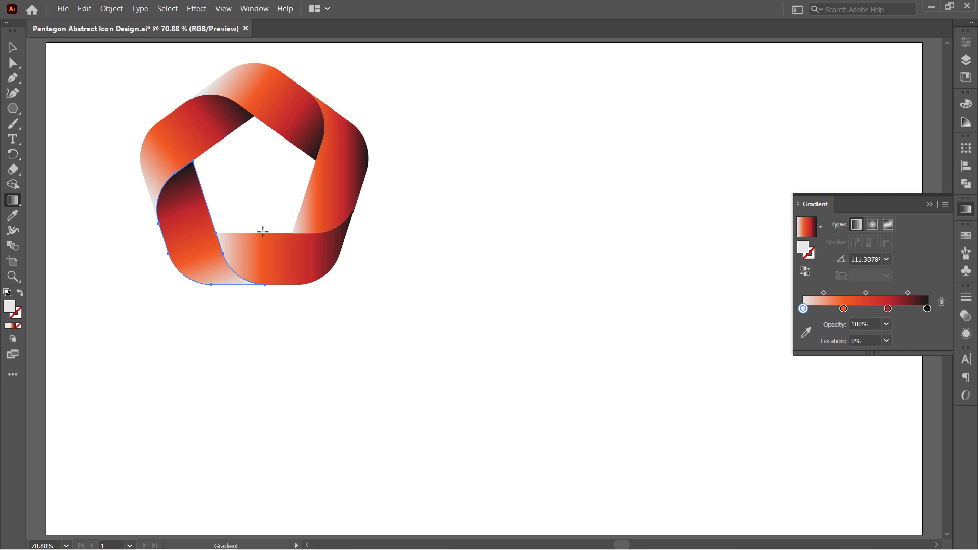
- Redirect the bottom segment's gradient from right to left and the right segment's from top to bottom, with the dark end at the overlap
{"action": "left_click", "coordinate": [253, 251]}
{"action": "left_click_drag", "start_coordinate": [349, 235], "coordinate": [217, 234]}
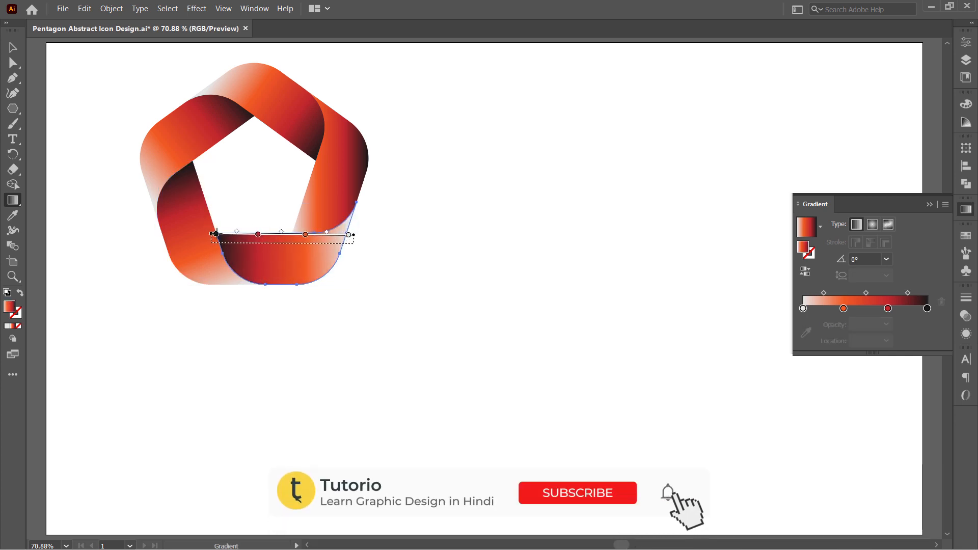
{"action": "left_click", "coordinate": [350, 163]}
{"action": "left_click_drag", "start_coordinate": [329, 105], "coordinate": [295, 235]}
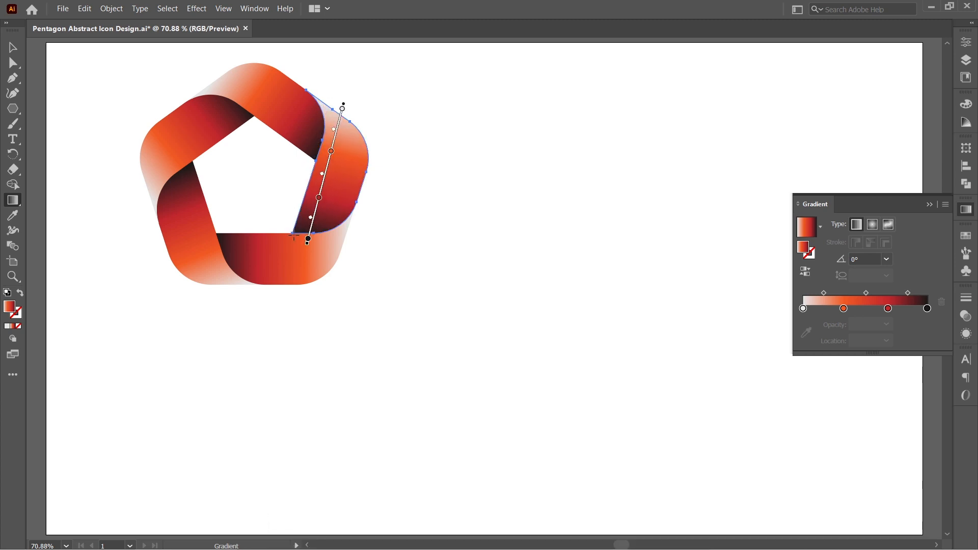
{"action": "left_click", "coordinate": [474, 215], "text": "ctrl"}
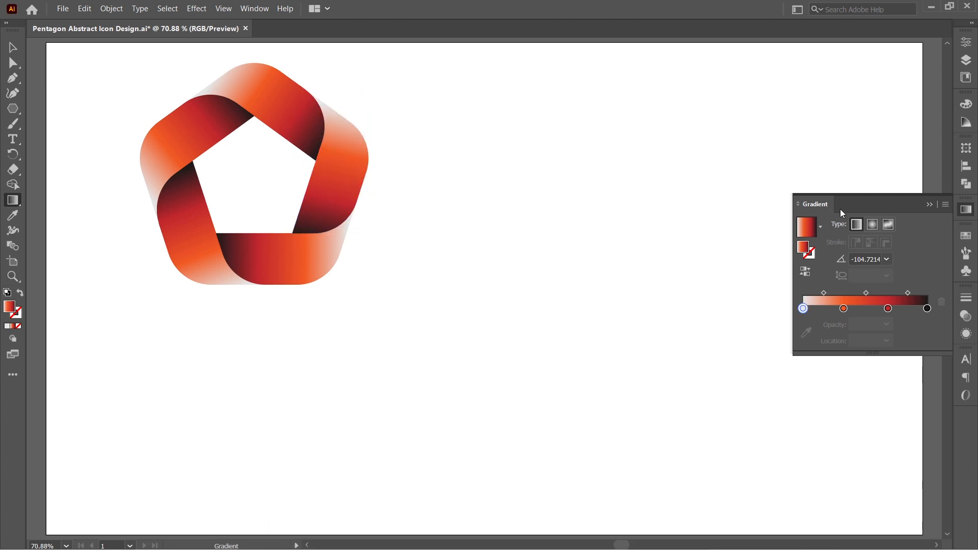
{"action": "left_click", "coordinate": [935, 204]}
{"action": "key", "text": "v"}
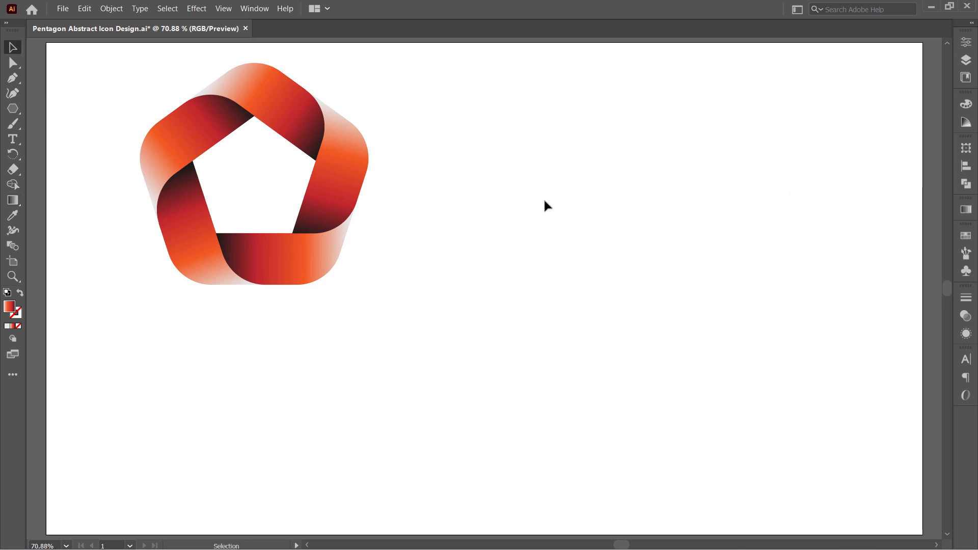
- Copy the whole pentagon icon in place, move the copy to the right of the original, and swap its fill and stroke
{"action": "left_click_drag", "start_coordinate": [378, 76], "coordinate": [172, 271]}
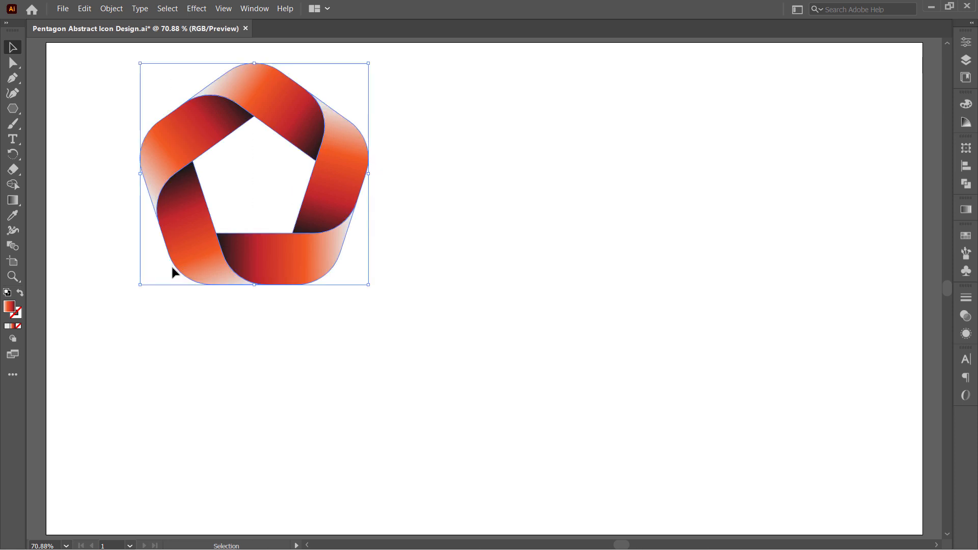
{"action": "left_click", "coordinate": [85, 8]}
{"action": "left_click", "coordinate": [115, 62]}
{"action": "left_click", "coordinate": [86, 9]}
{"action": "left_click", "coordinate": [142, 86]}
{"action": "key", "text": "shift+Right"}
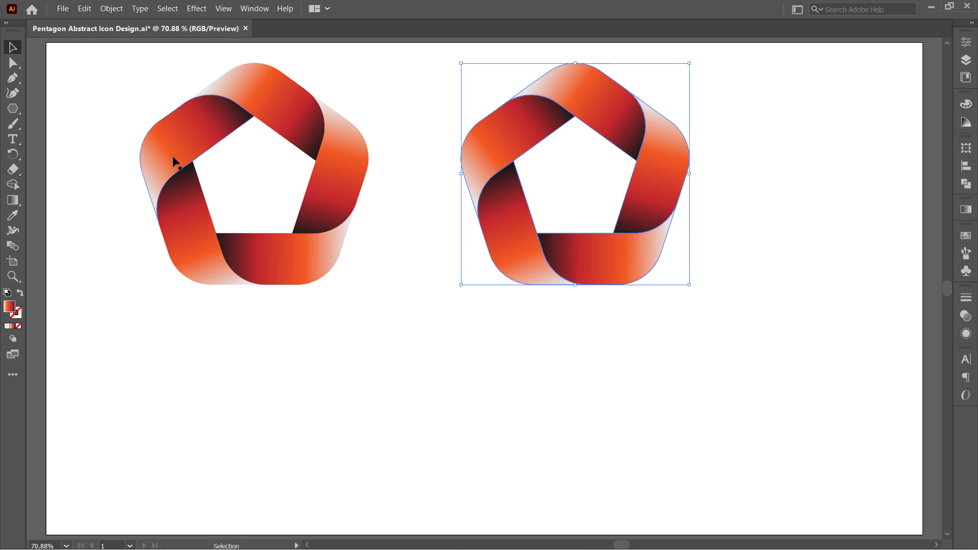
{"action": "left_click", "coordinate": [20, 295]}
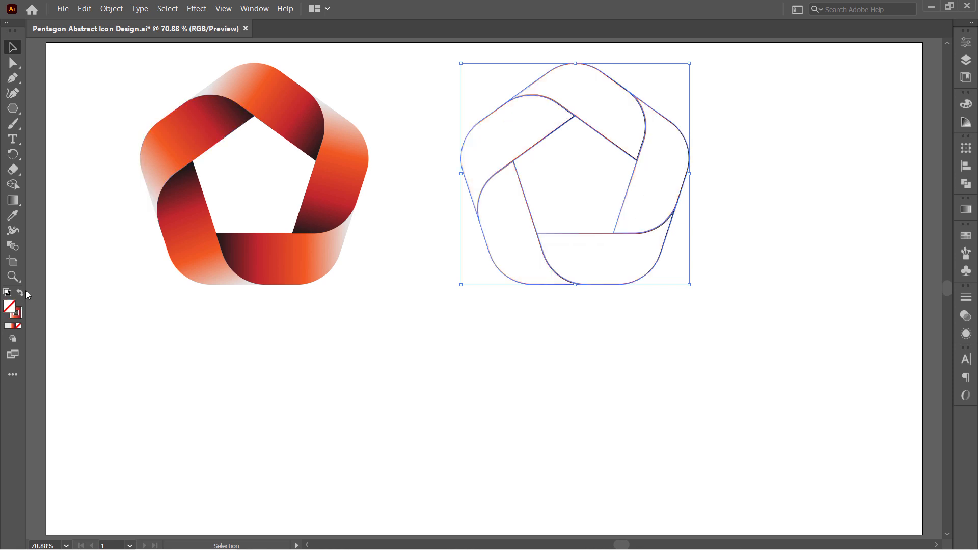
- Isolate the outlined copy's top segment and delete its outer edge, leaving the inner line with its rounded ends
{"action": "left_click", "coordinate": [16, 67]}
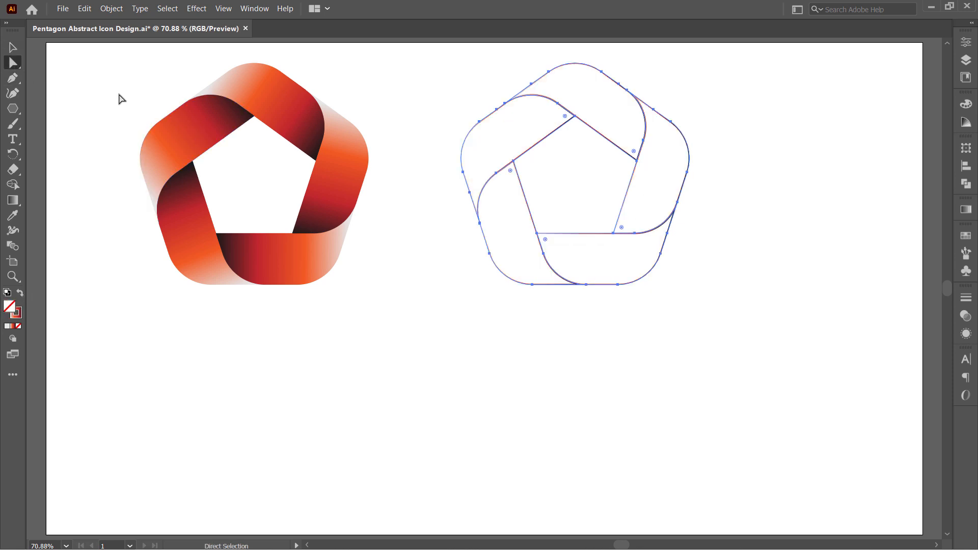
{"action": "left_click", "coordinate": [477, 88]}
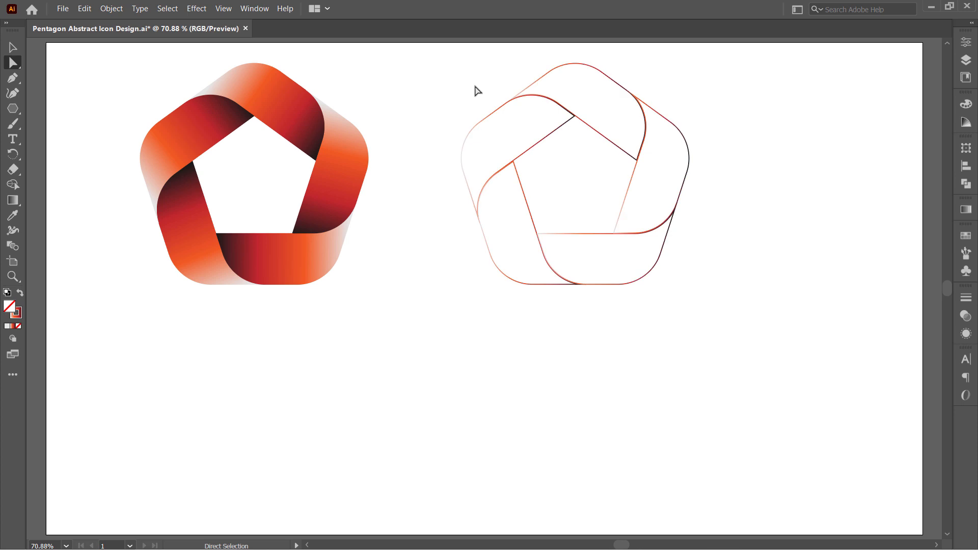
{"action": "double_click", "coordinate": [584, 68]}
{"action": "left_click_drag", "start_coordinate": [664, 61], "coordinate": [520, 92]}
{"action": "key", "text": "Delete"}
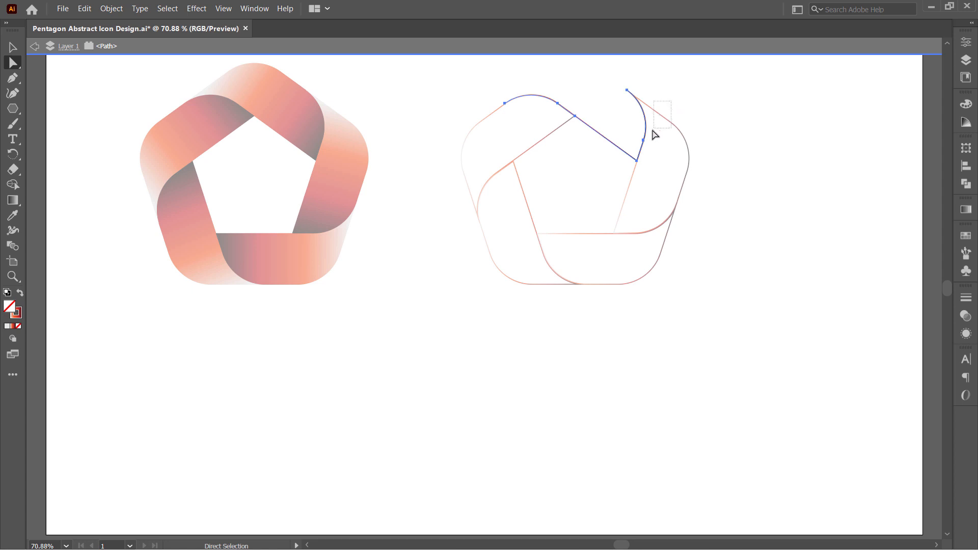
{"action": "double_click", "coordinate": [601, 80], "text": "ctrl"}
- Isolate the outlined copy's upper-left segment and delete its outer curve and leftover straight piece, keeping the inner line
{"action": "double_click", "coordinate": [474, 126], "text": "ctrl"}
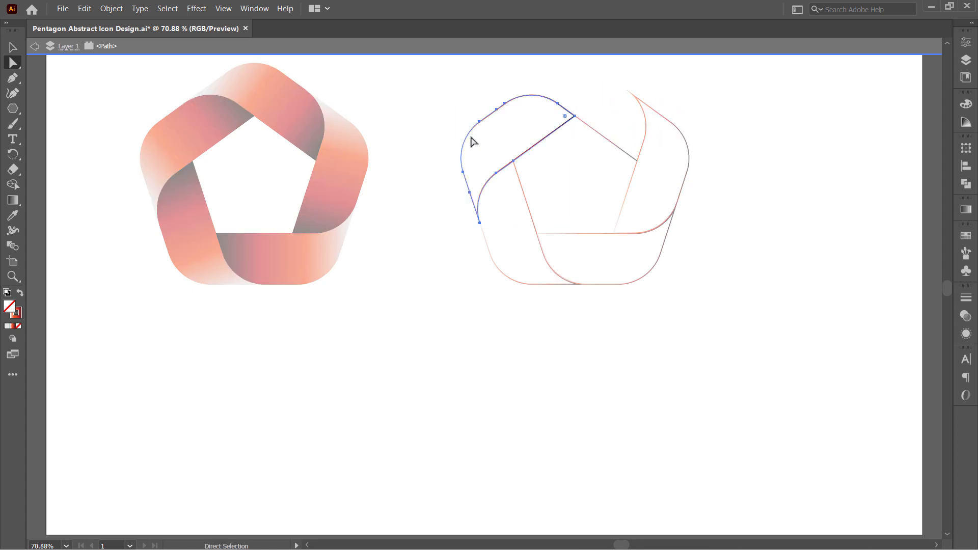
{"action": "left_click_drag", "start_coordinate": [439, 117], "coordinate": [473, 205]}
{"action": "key", "text": "Delete"}
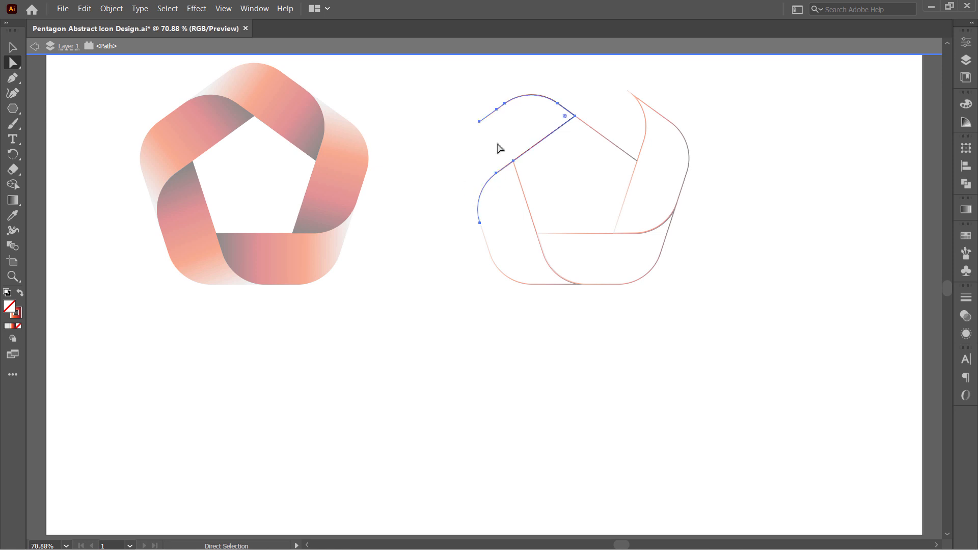
{"action": "left_click_drag", "start_coordinate": [471, 92], "coordinate": [513, 126]}
{"action": "key", "text": "Delete"}
{"action": "double_click", "coordinate": [455, 107], "text": "ctrl"}
- Isolate the outlined copy's lower-left segment and delete its outer curved edge
{"action": "double_click", "coordinate": [533, 212], "text": "ctrl"}
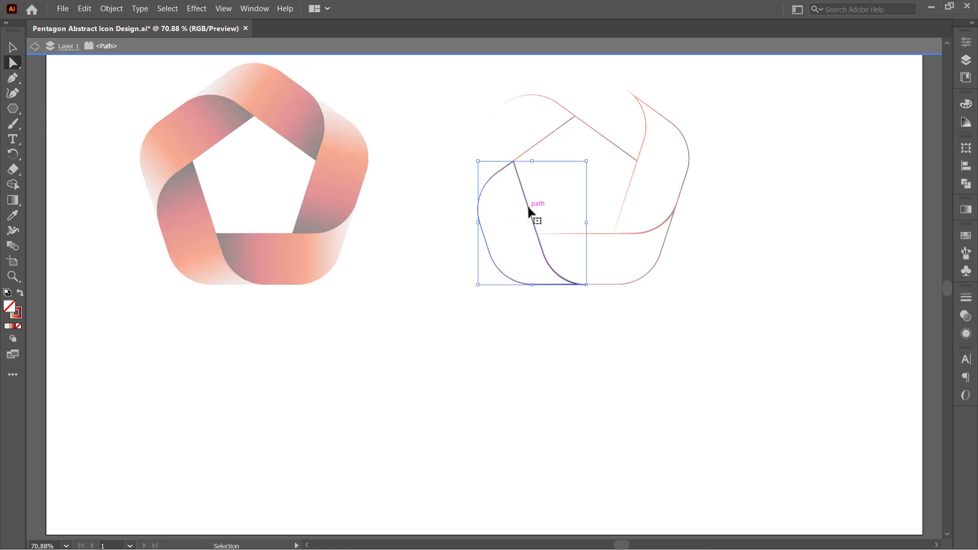
{"action": "left_click_drag", "start_coordinate": [474, 289], "coordinate": [501, 172]}
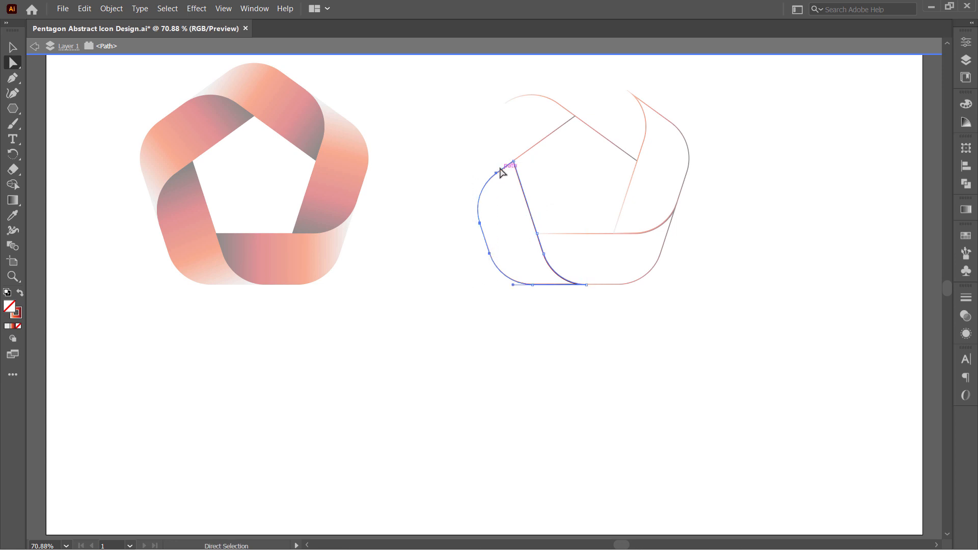
{"action": "key", "text": "Delete"}
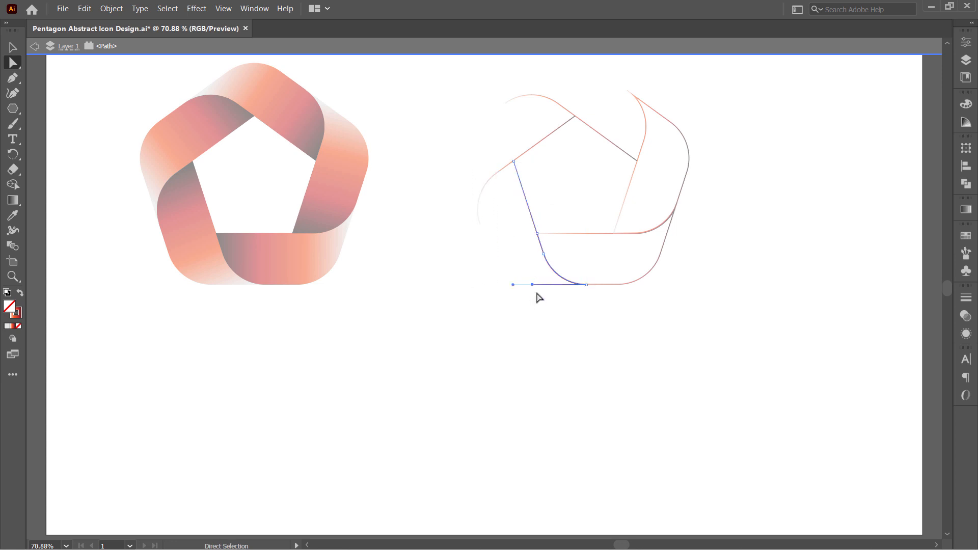
{"action": "key", "text": "Escape"}
- Isolate the outlined copy's bottom segment and delete its outer edge and the short leftover pieces around it
{"action": "double_click", "coordinate": [621, 284], "text": "ctrl"}
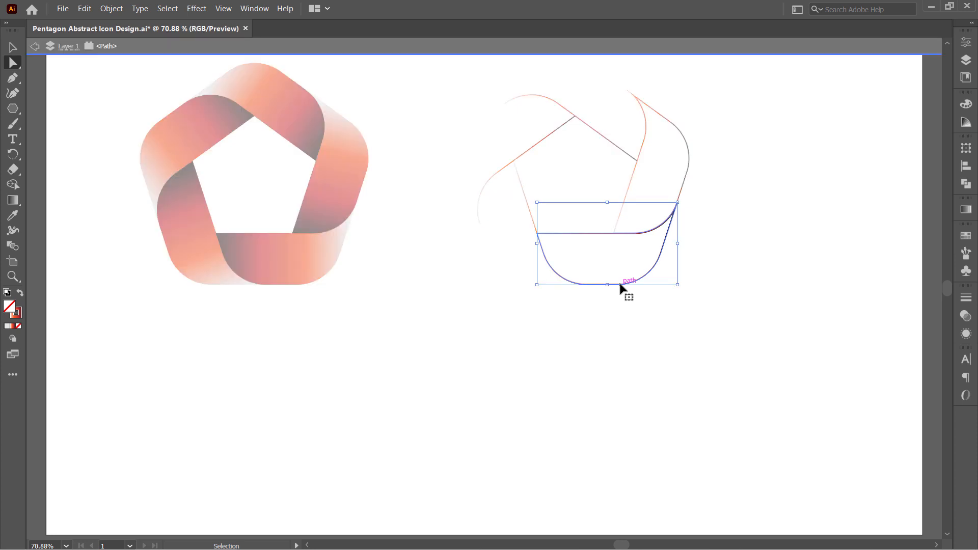
{"action": "left_click_drag", "start_coordinate": [671, 311], "coordinate": [537, 255]}
{"action": "key", "text": "Delete"}
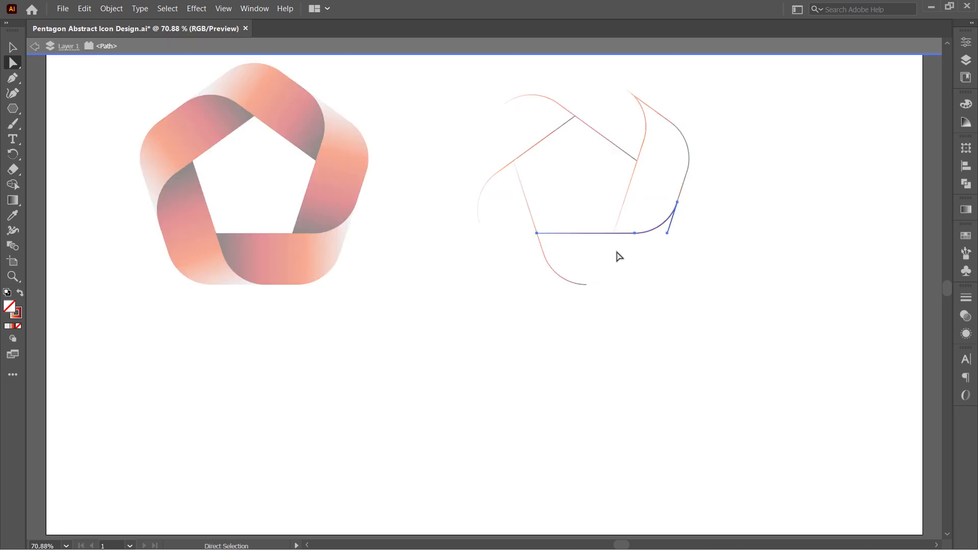
{"action": "left_click_drag", "start_coordinate": [683, 257], "coordinate": [668, 238]}
{"action": "key", "text": "Delete"}
{"action": "left_click_drag", "start_coordinate": [627, 323], "coordinate": [561, 277]}
- Delete the outer edge and leftover pieces of the outlined copy's right segment, and leave isolation mode
{"action": "left_click", "coordinate": [689, 173], "text": "ctrl"}
{"action": "left_click_drag", "start_coordinate": [705, 95], "coordinate": [653, 152]}
{"action": "key", "text": "Delete"}
{"action": "left_click", "coordinate": [671, 227]}
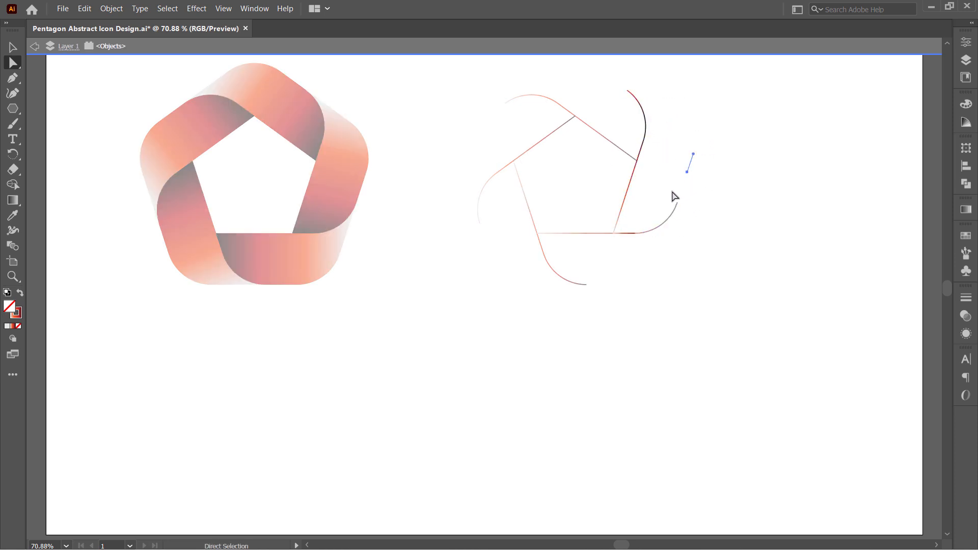
{"action": "left_click_drag", "start_coordinate": [693, 202], "coordinate": [634, 262]}
{"action": "double_click", "coordinate": [658, 278]}
{"action": "key", "text": "v"}
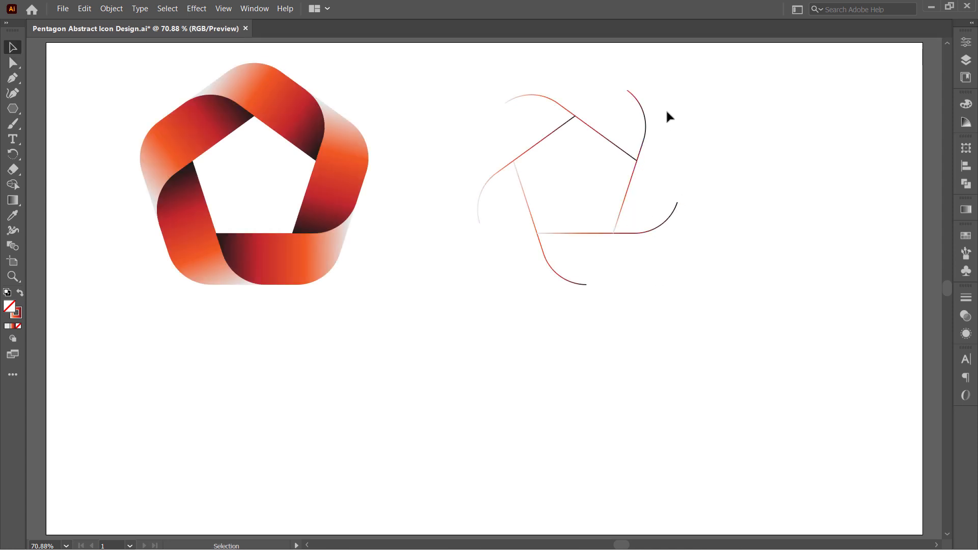
- Move the five trimmed gradient lines onto the original icon, aligned with the inner edges of its segments
{"action": "left_click_drag", "start_coordinate": [668, 112], "coordinate": [517, 246]}
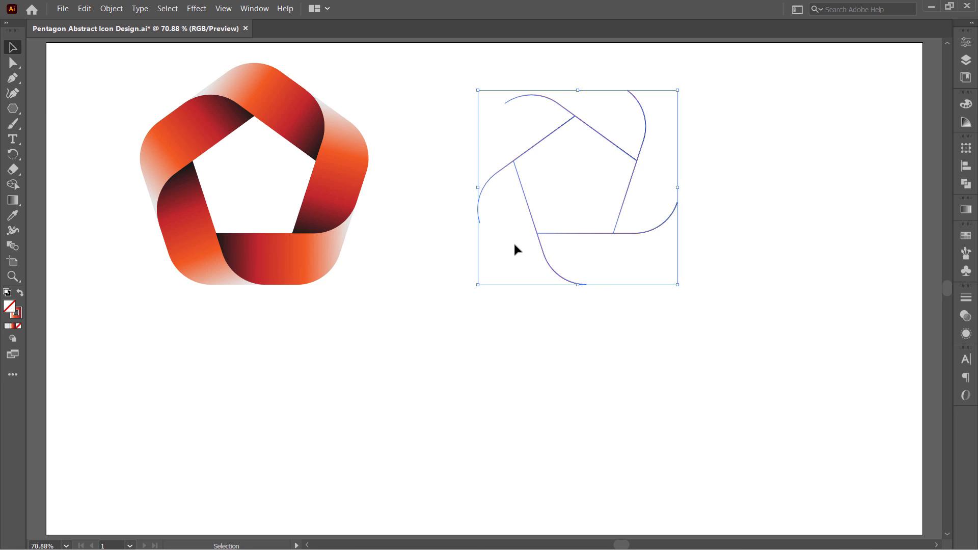
{"action": "key", "text": "ctrl+z"}
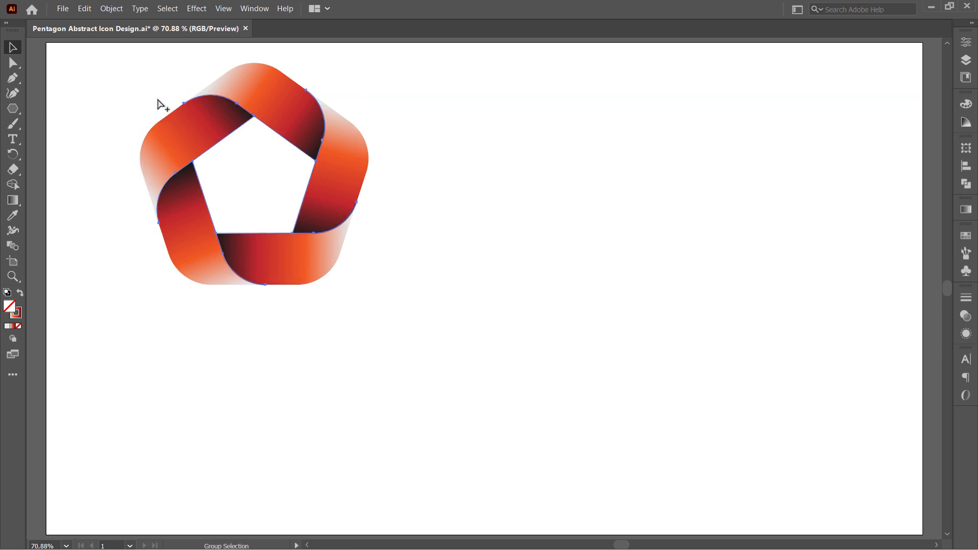
- Give the five edge lines a 3 pt stroke weight and the elliptical width profile that tapers at both ends
{"action": "key", "text": "ctrl+1"}
{"action": "left_click_drag", "start_coordinate": [270, 179], "coordinate": [387, 208]}
{"action": "scroll", "coordinate": [391, 194], "scroll_direction": "up", "scroll_amount": 1}
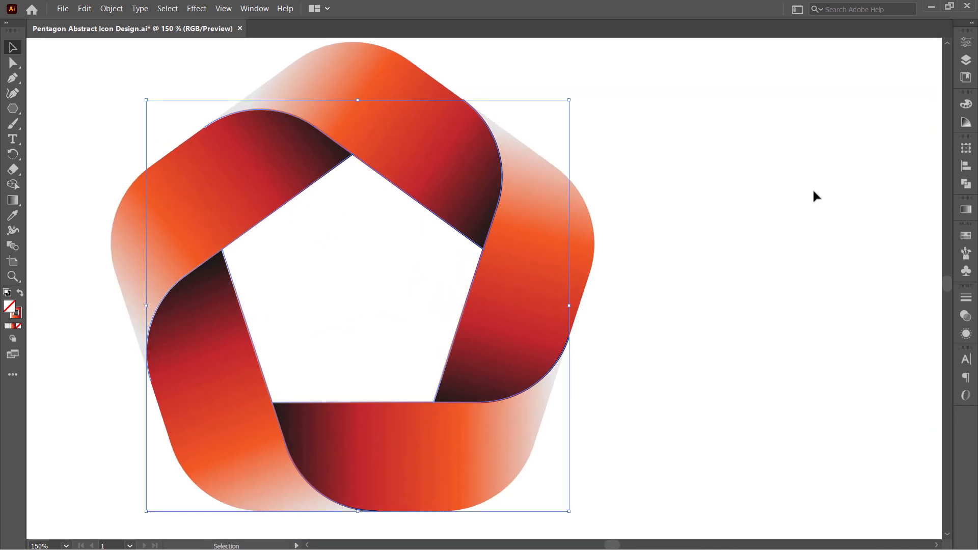
{"action": "left_click", "coordinate": [966, 298]}
{"action": "left_click", "coordinate": [840, 309]}
{"action": "left_click", "coordinate": [840, 310]}
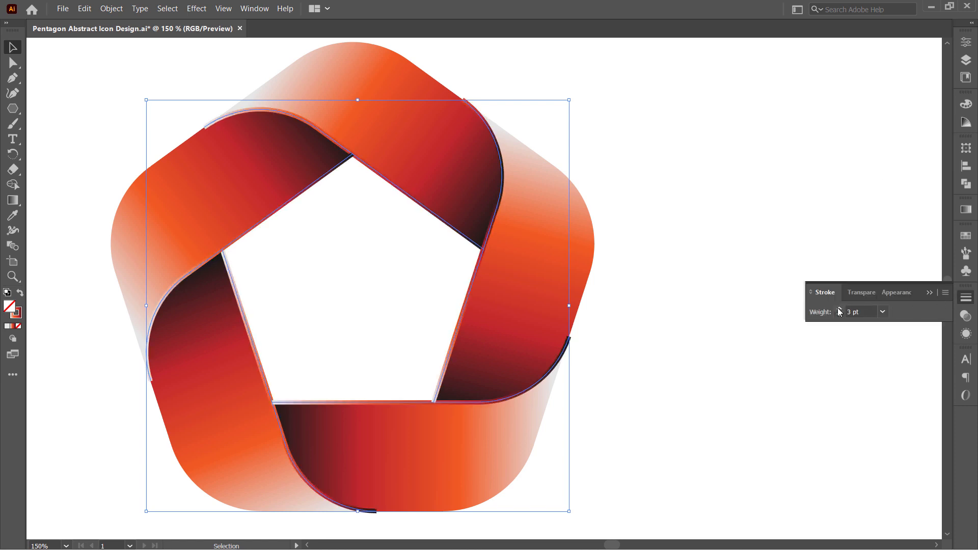
{"action": "left_click", "coordinate": [811, 292]}
{"action": "left_click", "coordinate": [909, 495]}
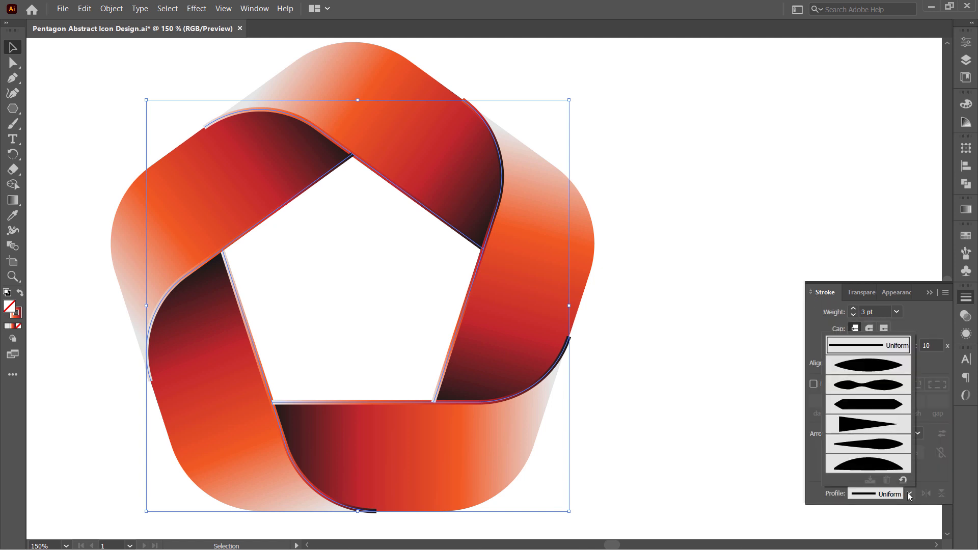
{"action": "left_click", "coordinate": [876, 367]}
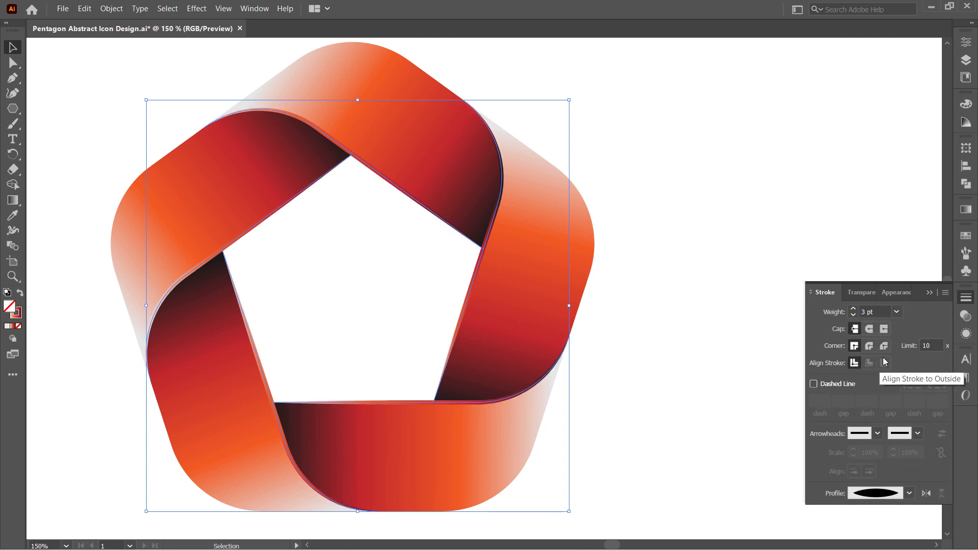
{"action": "left_click", "coordinate": [928, 293]}
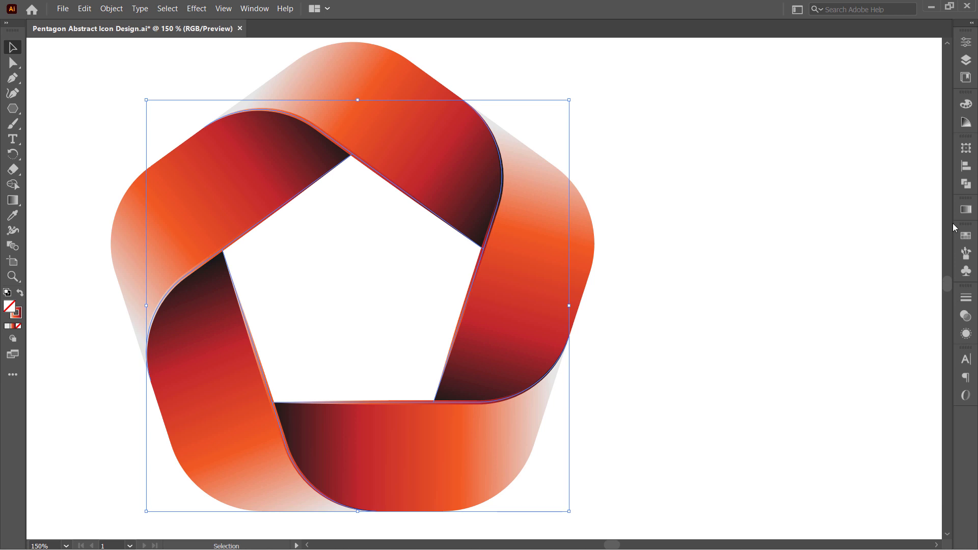
- Apply the gradient along the stroke on the right segment's edge line and reverse the gradient
{"action": "left_click", "coordinate": [965, 210]}
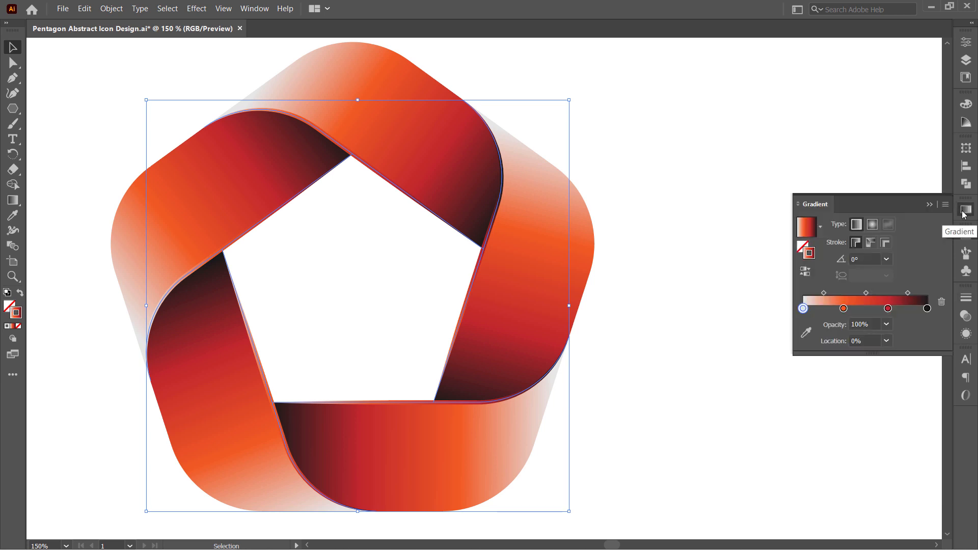
{"action": "left_click", "coordinate": [729, 224]}
{"action": "left_click", "coordinate": [500, 197]}
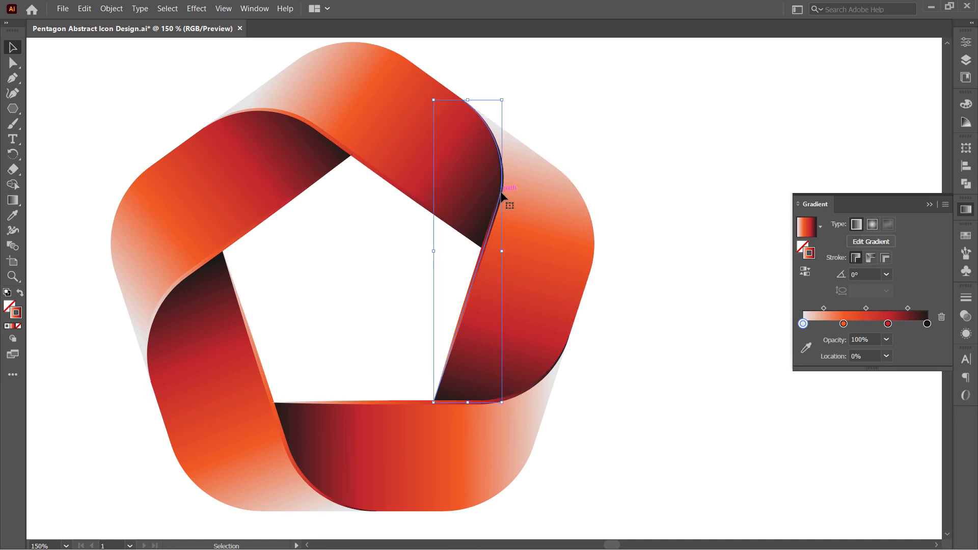
{"action": "left_click", "coordinate": [871, 259]}
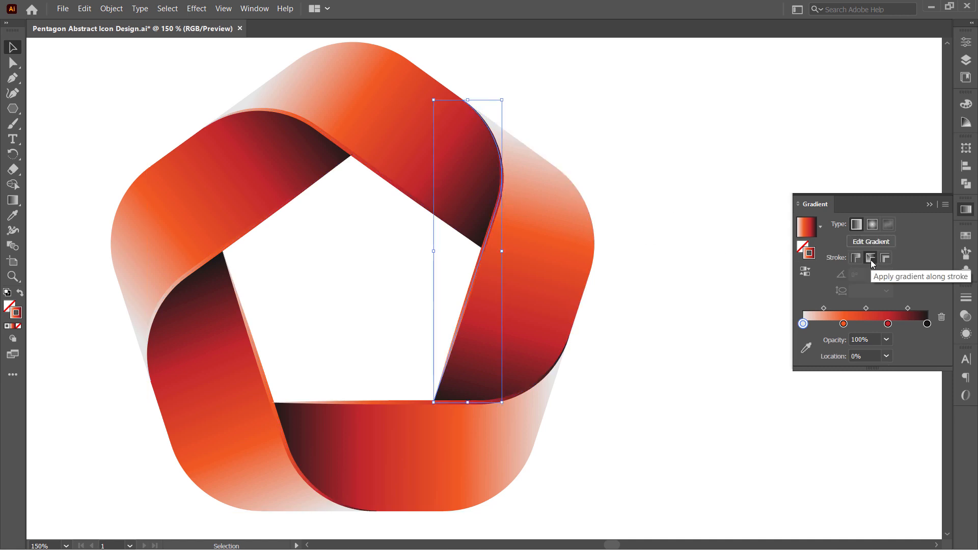
{"action": "left_click", "coordinate": [806, 273]}
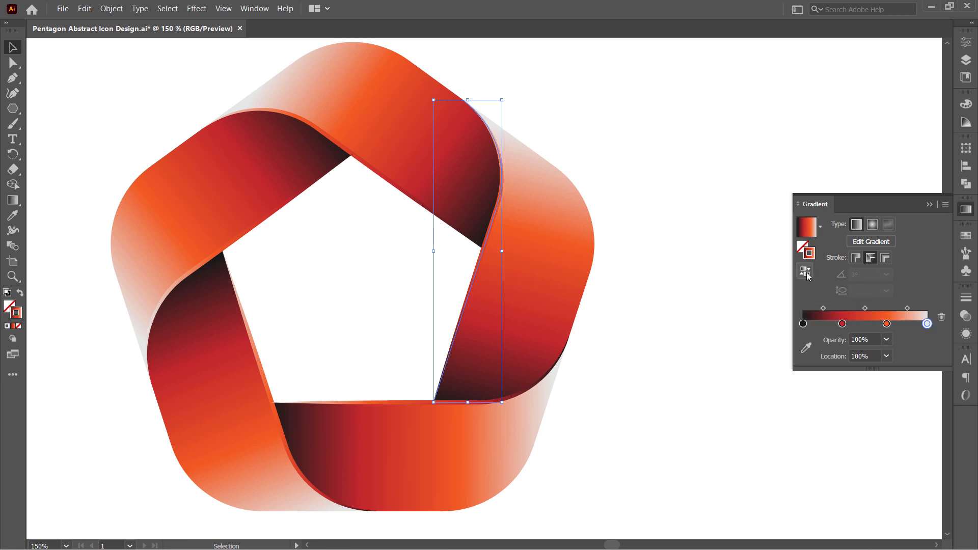
{"action": "left_click", "coordinate": [647, 219]}
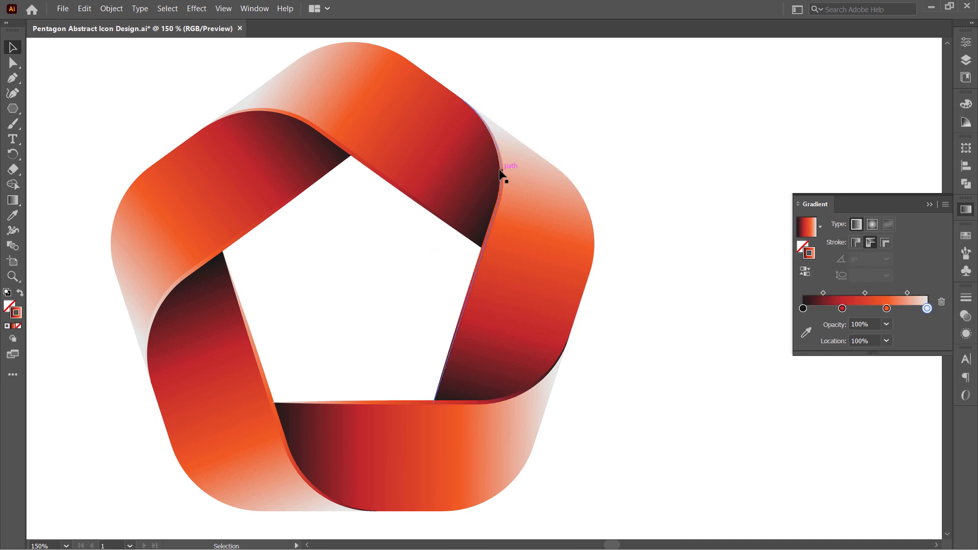
- Reverse the gradient and apply it along the stroke on the top and upper-left segments' edge lines
{"action": "left_click", "coordinate": [412, 198]}
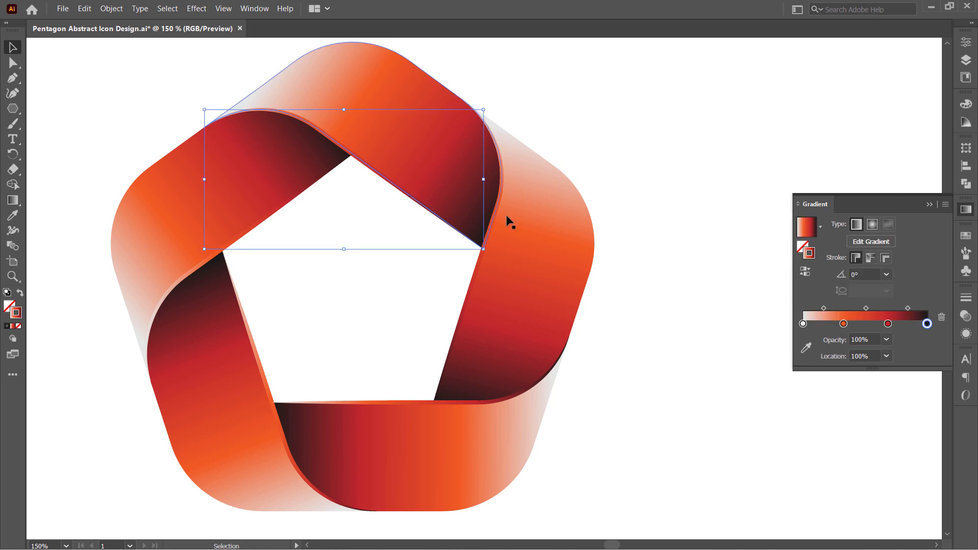
{"action": "left_click", "coordinate": [808, 274]}
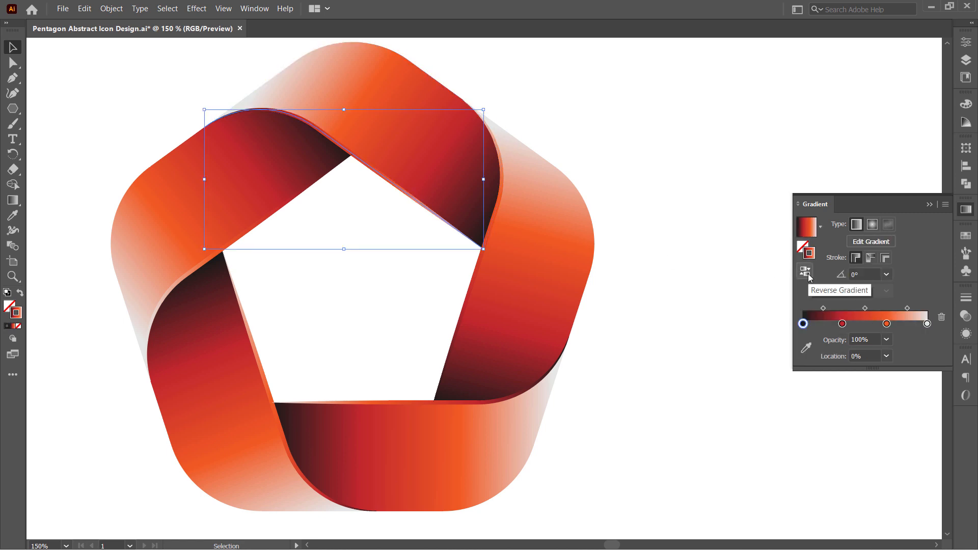
{"action": "left_click", "coordinate": [872, 257]}
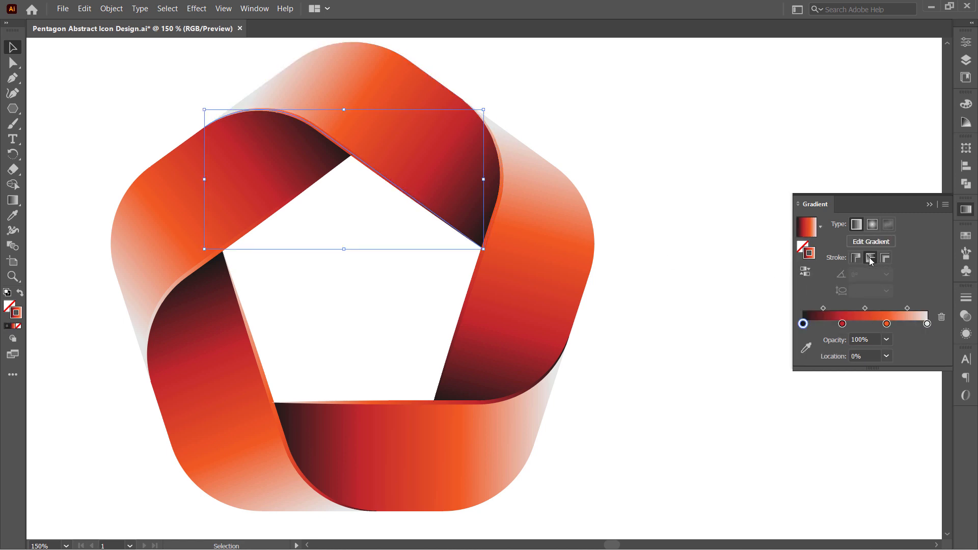
{"action": "left_click", "coordinate": [711, 260]}
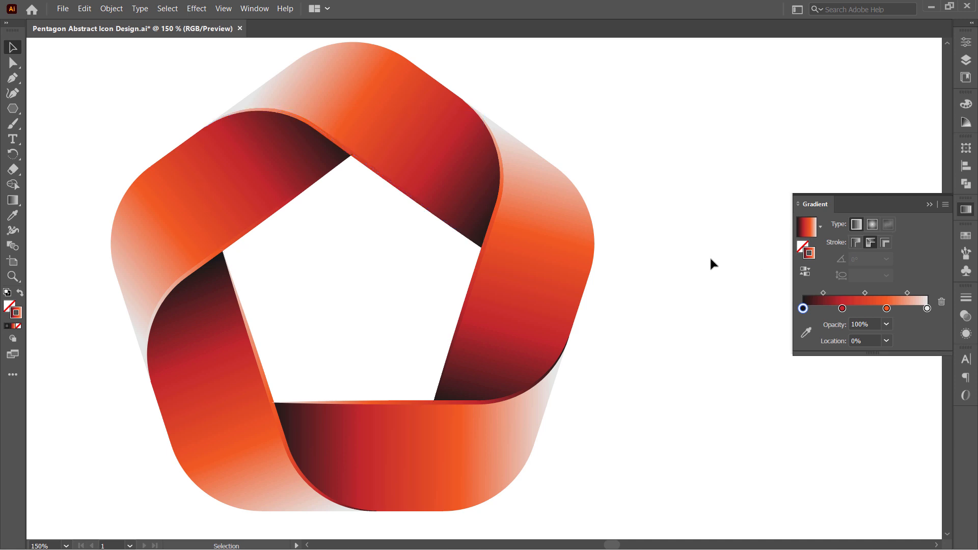
{"action": "left_click", "coordinate": [273, 219]}
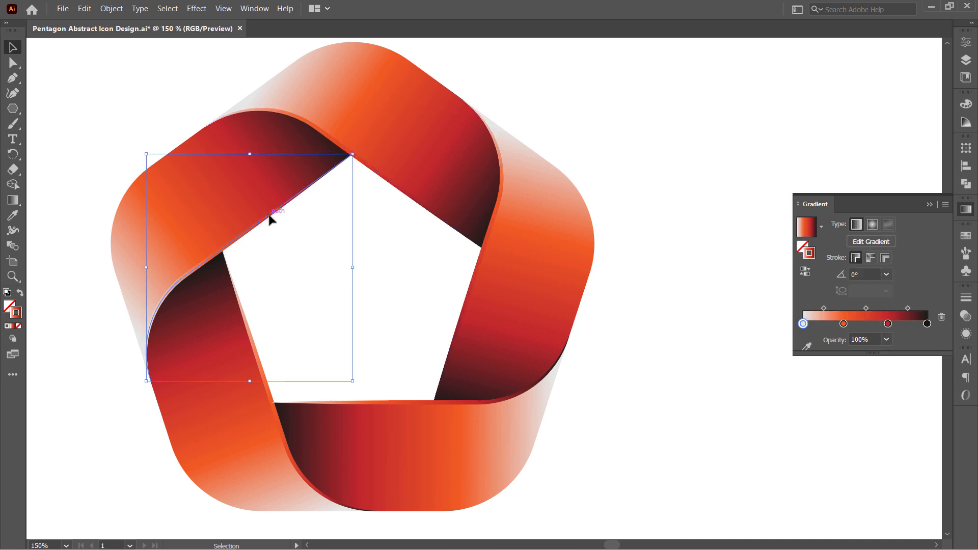
{"action": "left_click", "coordinate": [805, 273]}
{"action": "left_click", "coordinate": [869, 258]}
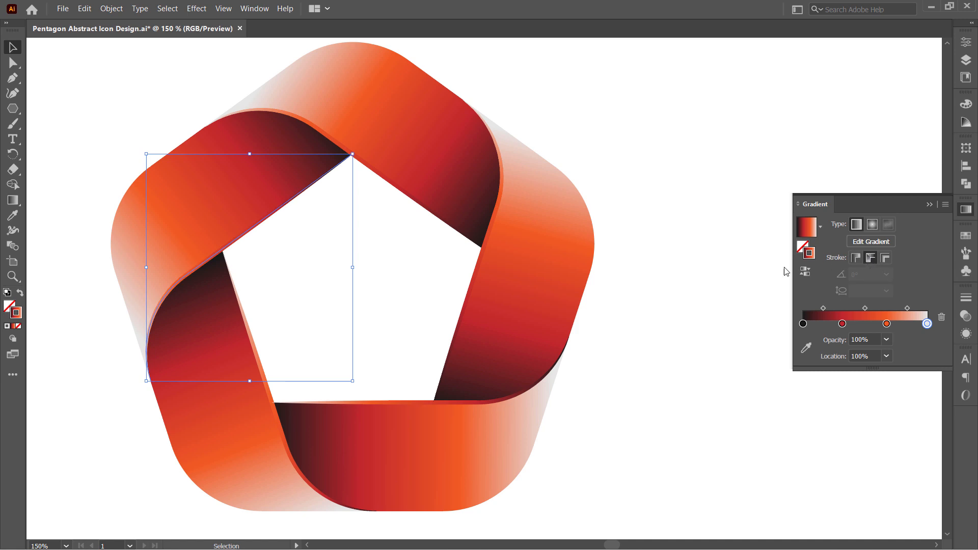
{"action": "left_click", "coordinate": [694, 287]}
- Reverse the gradient and apply it along the stroke on the lower-left and bottom segments' edge lines
{"action": "left_click", "coordinate": [254, 350]}
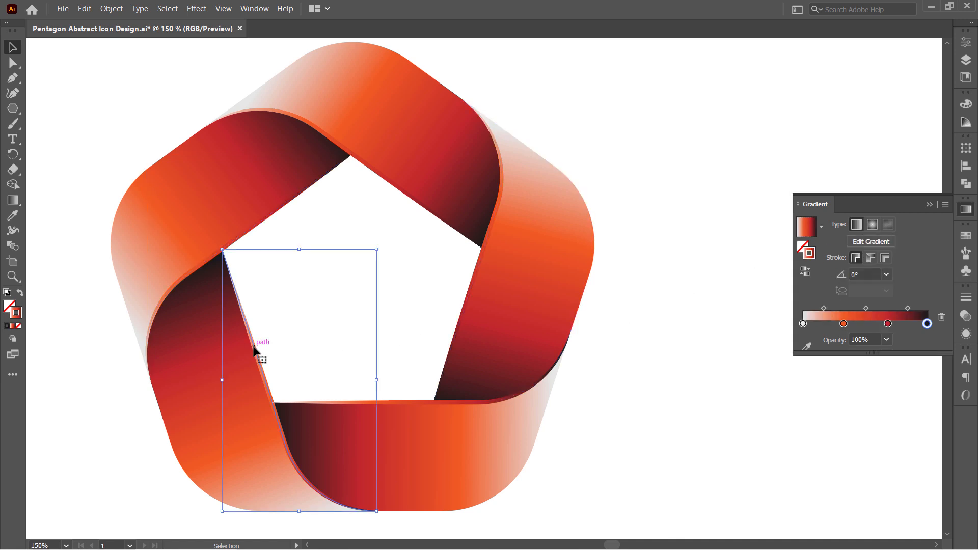
{"action": "left_click", "coordinate": [806, 274]}
{"action": "left_click", "coordinate": [870, 259]}
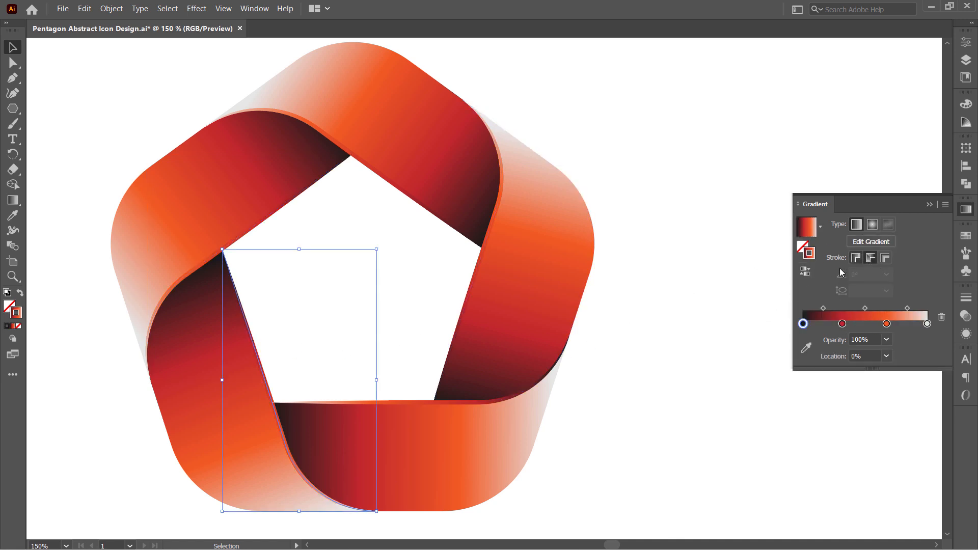
{"action": "left_click", "coordinate": [641, 407]}
{"action": "left_click", "coordinate": [537, 395]}
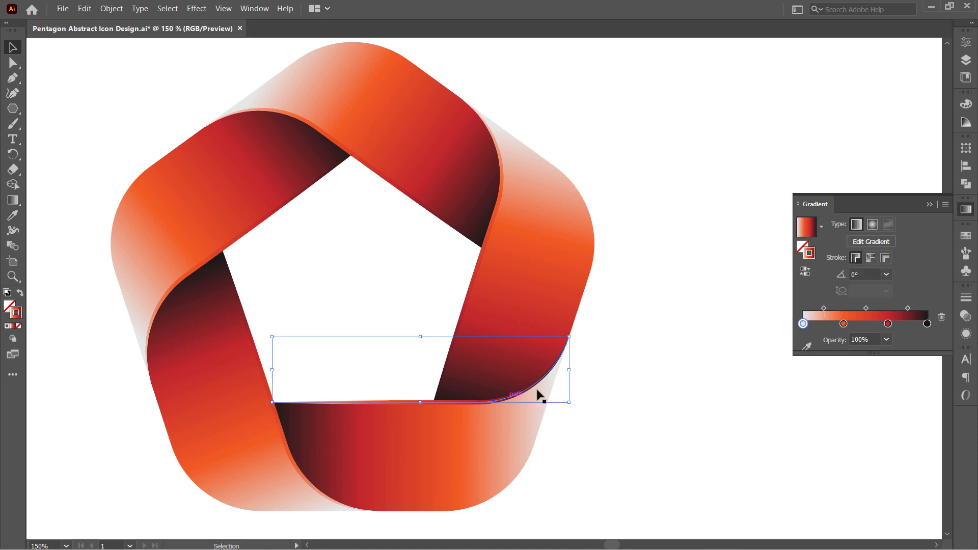
{"action": "left_click", "coordinate": [807, 272]}
{"action": "left_click", "coordinate": [870, 259]}
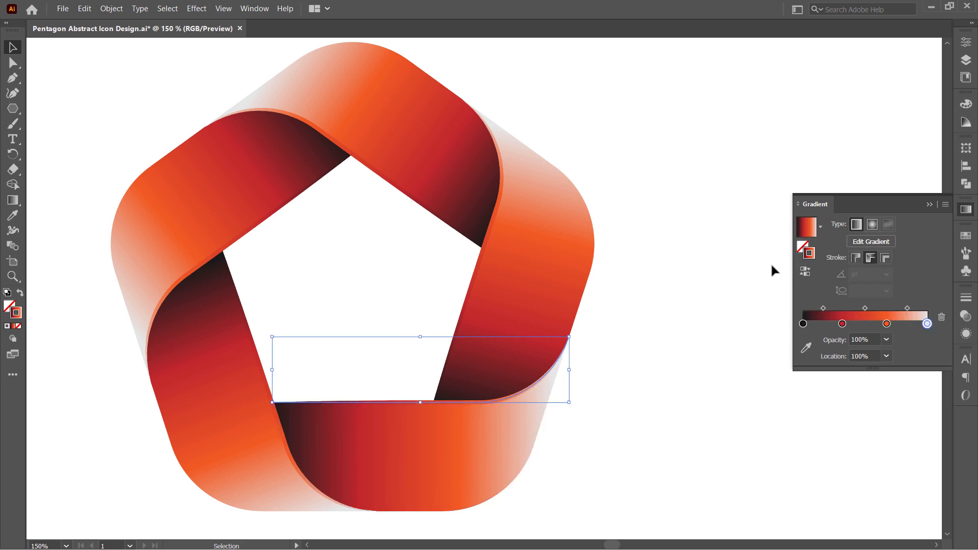
{"action": "left_click", "coordinate": [729, 265]}
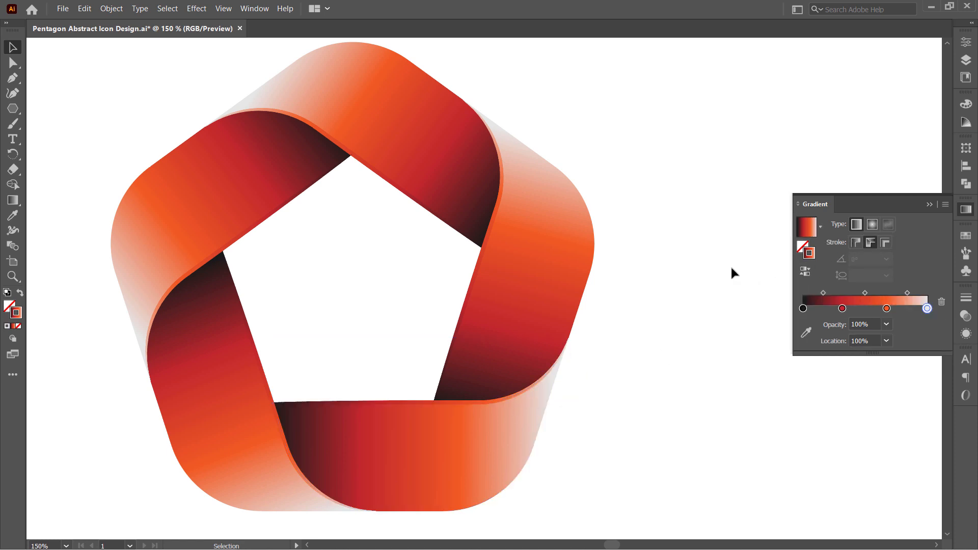
{"action": "left_click", "coordinate": [930, 204]}
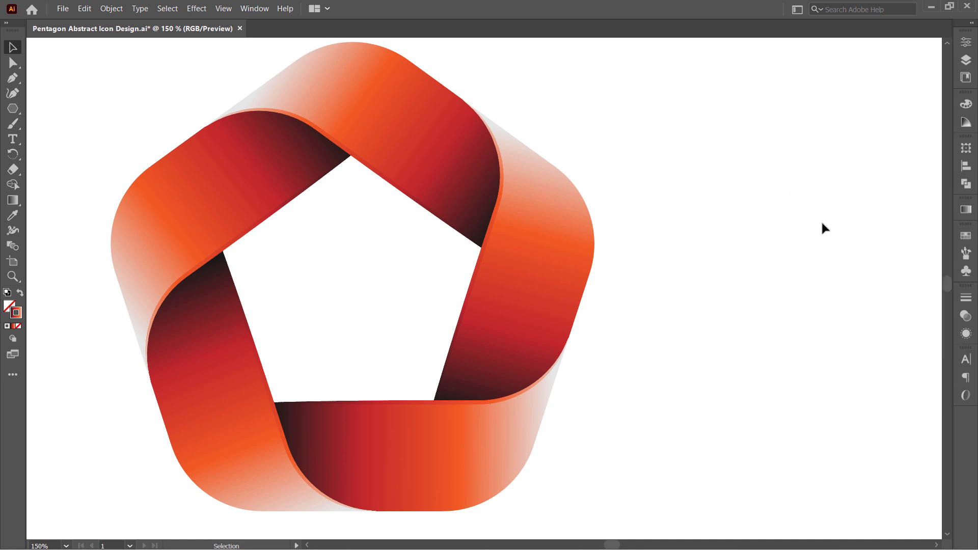